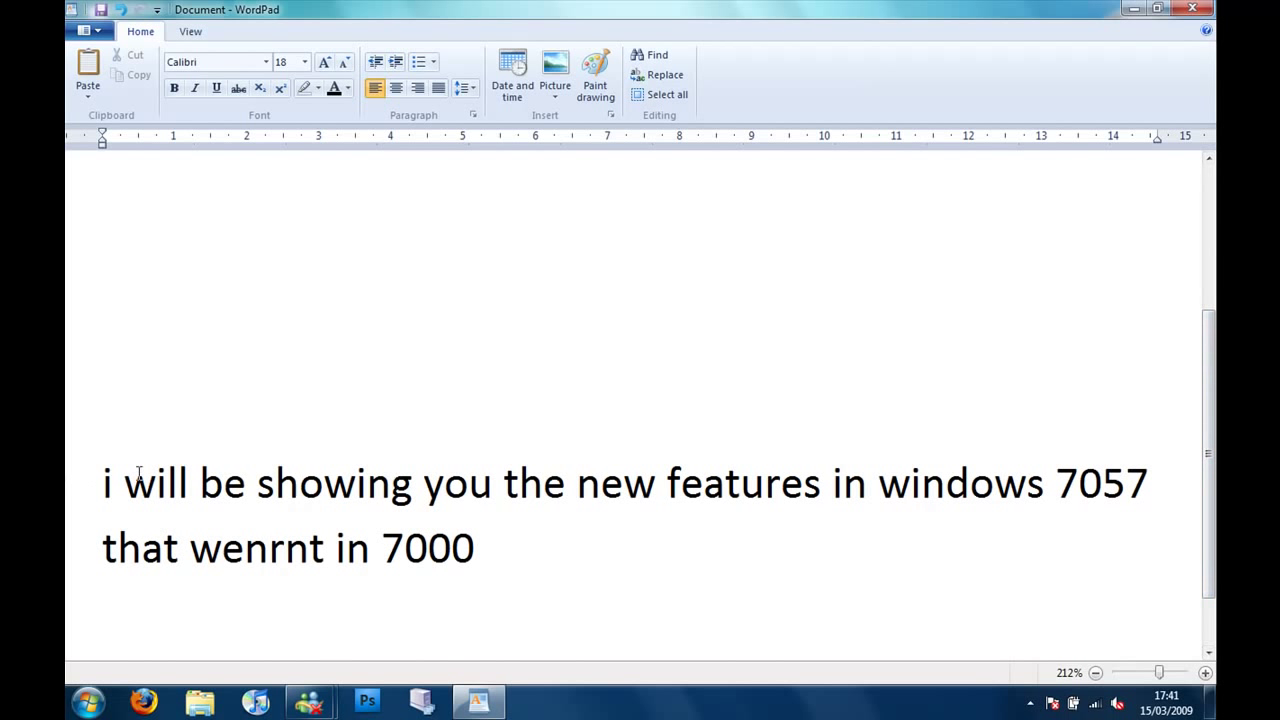
# Correct the misspelled word "wenrnt" to "wernt" in the intro sentence and start a new line below it.
pyautogui.moveTo(117, 480); pyautogui.dragTo(712, 544)
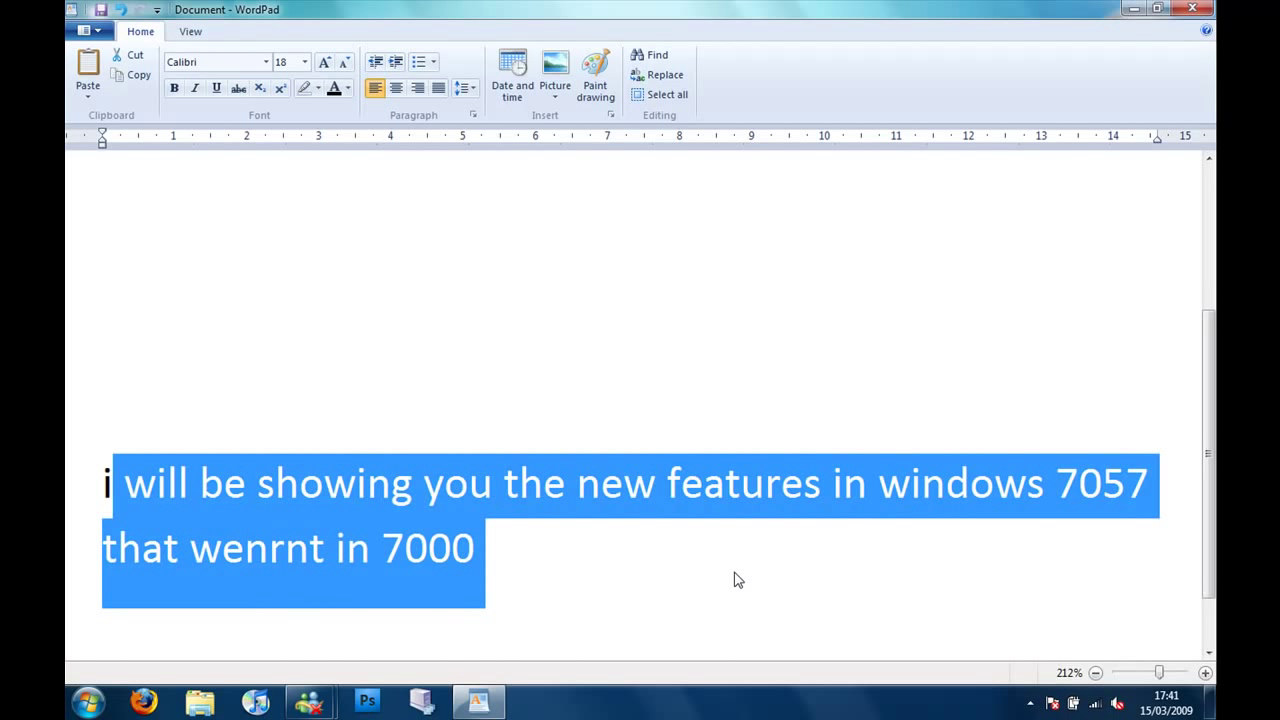
pyautogui.click(677, 588)
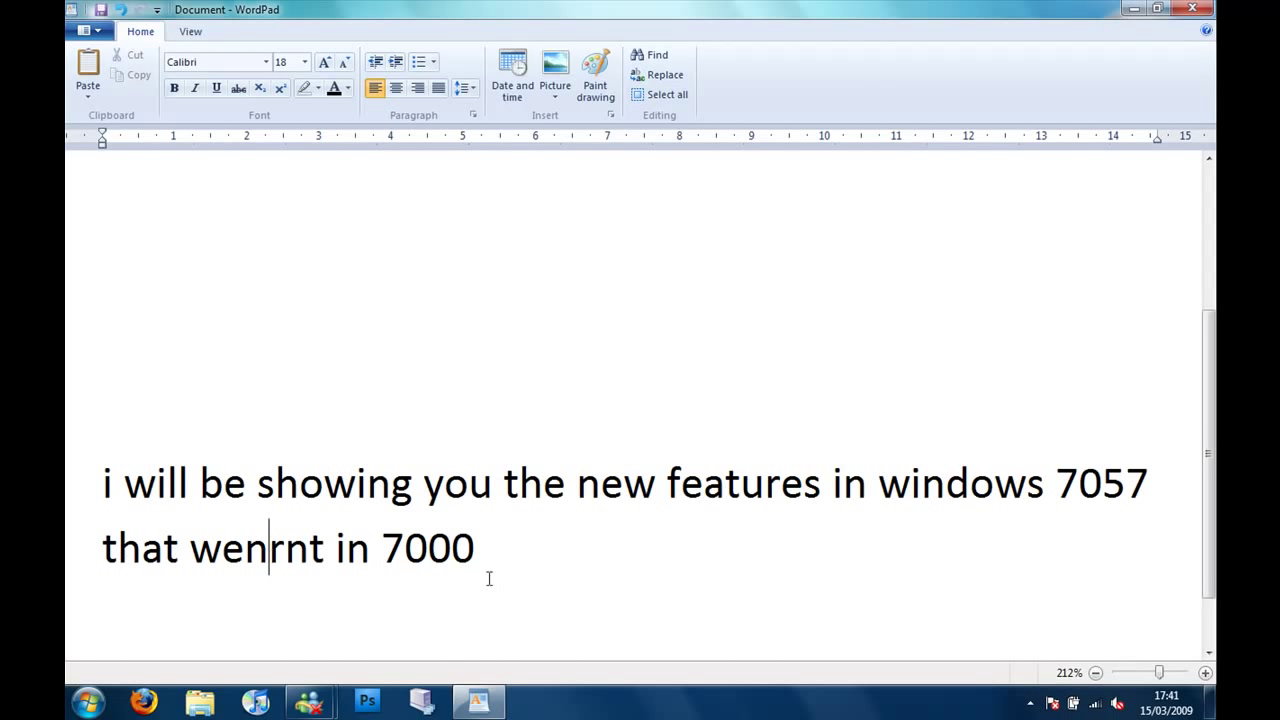
pyautogui.press('BackSpace')
pyautogui.press('BackSpace')
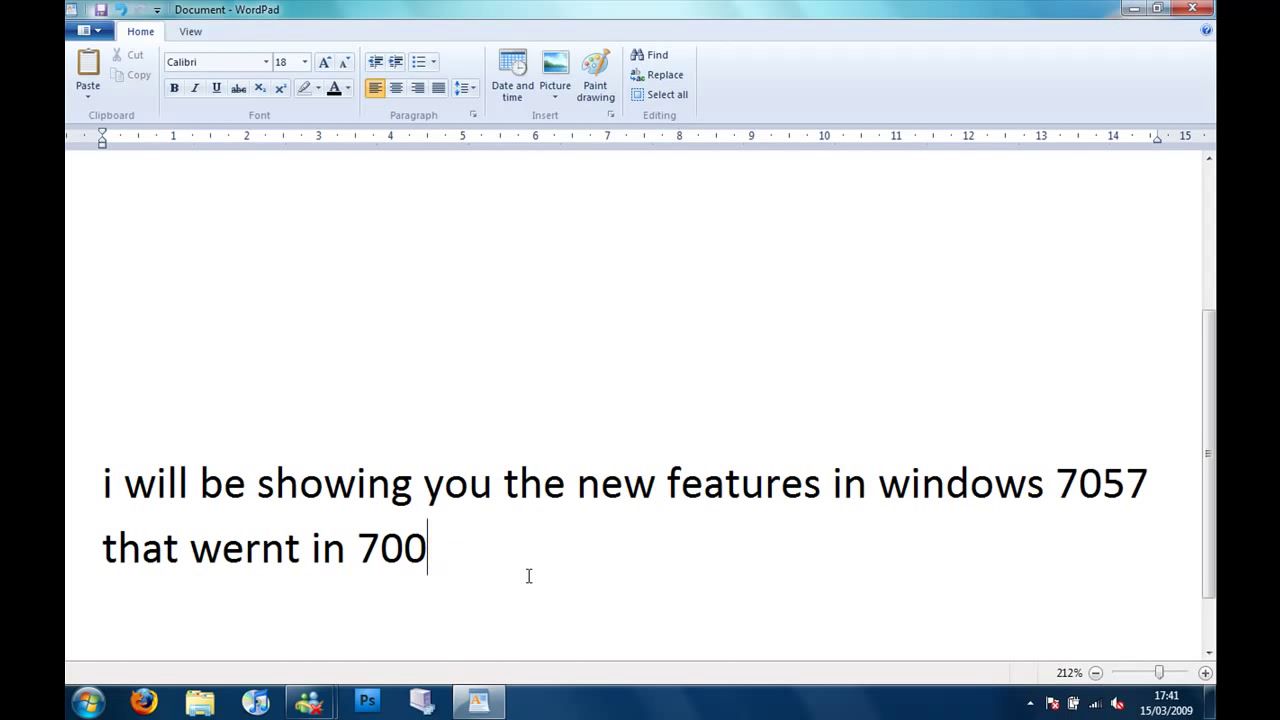
pyautogui.write('0')
pyautogui.press('Return')
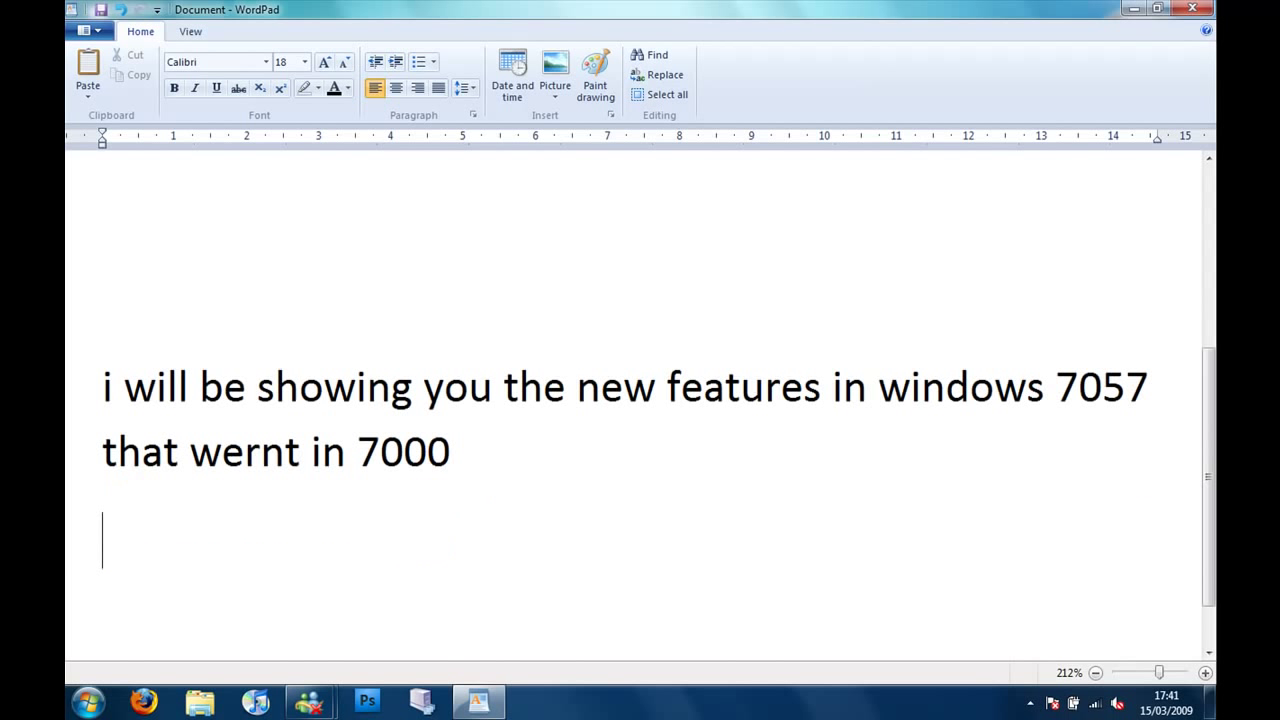
# Delete the sentence about the new features in windows 7057 and close the document without saving.
pyautogui.write('olo')
pyautogui.press('BackSpace')
pyautogui.press('BackSpace')
pyautogui.press('BackSpace')
pyautogui.press('BackSpace')
pyautogui.press('BackSpace')
pyautogui.press('BackSpace')
pyautogui.press('BackSpace')
pyautogui.press('BackSpace')
pyautogui.press('BackSpace')
pyautogui.press('BackSpace')
pyautogui.press('BackSpace')
pyautogui.press('BackSpace')
pyautogui.press('BackSpace')
pyautogui.press('BackSpace')
pyautogui.press('BackSpace')
pyautogui.press('BackSpace')
pyautogui.press('BackSpace')
pyautogui.press('BackSpace')
pyautogui.press('BackSpace')
pyautogui.press('BackSpace')
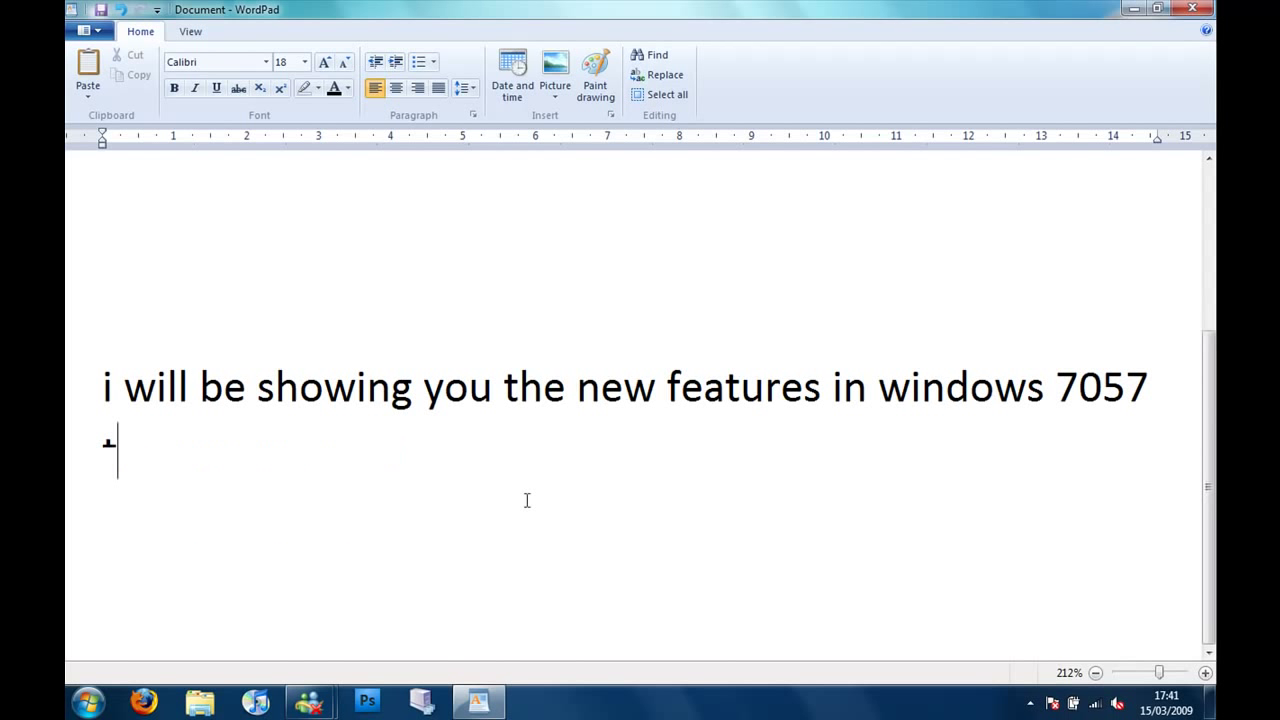
pyautogui.press('BackSpace')
pyautogui.press('BackSpace')
pyautogui.press('BackSpace')
pyautogui.press('BackSpace')
pyautogui.press('BackSpace')
pyautogui.press('BackSpace')
pyautogui.press('BackSpace')
pyautogui.press('BackSpace')
pyautogui.press('BackSpace')
pyautogui.press('BackSpace')
pyautogui.press('BackSpace')
pyautogui.press('BackSpace')
pyautogui.press('BackSpace')
pyautogui.press('BackSpace')
pyautogui.press('BackSpace')
pyautogui.press('BackSpace')
pyautogui.press('BackSpace')
pyautogui.press('BackSpace')
pyautogui.press('BackSpace')
pyautogui.press('BackSpace')
pyautogui.press('BackSpace')
pyautogui.press('BackSpace')
pyautogui.press('BackSpace')
pyautogui.press('BackSpace')
pyautogui.press('BackSpace')
pyautogui.press('BackSpace')
pyautogui.click(1192, 9)
pyautogui.click(662, 353)
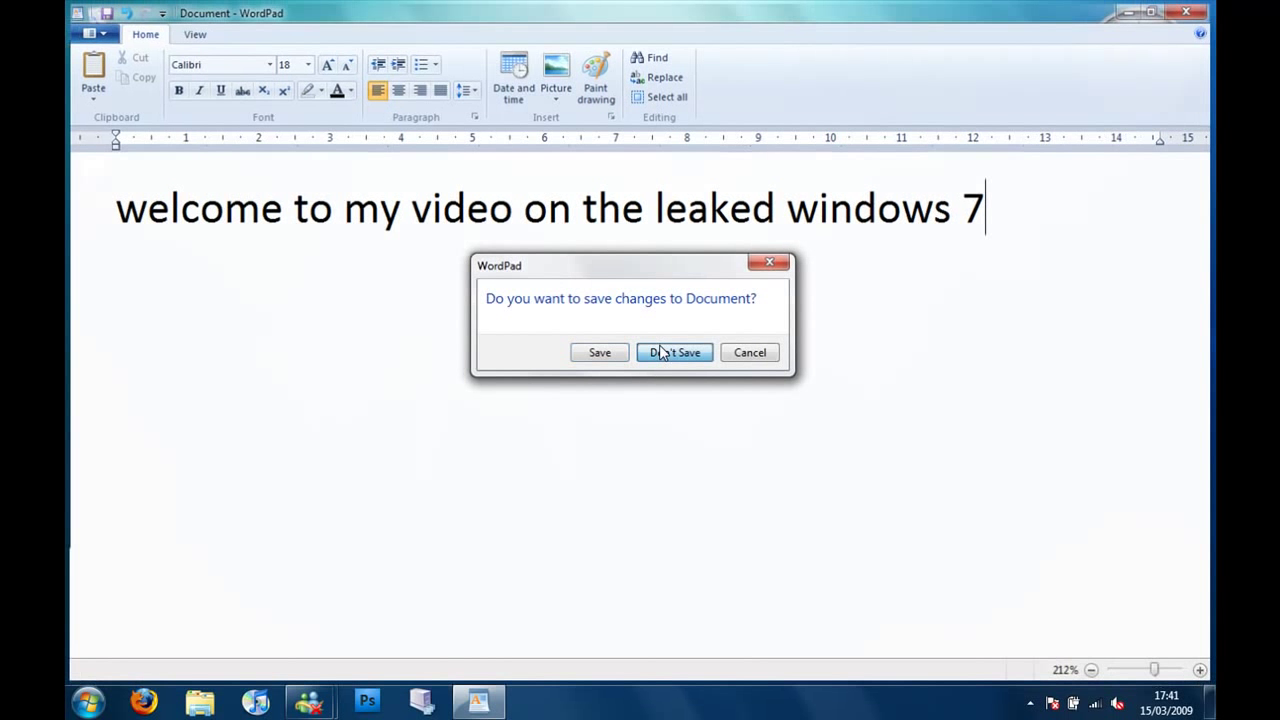
# Open a blank Notepad document.
pyautogui.click(88, 702)
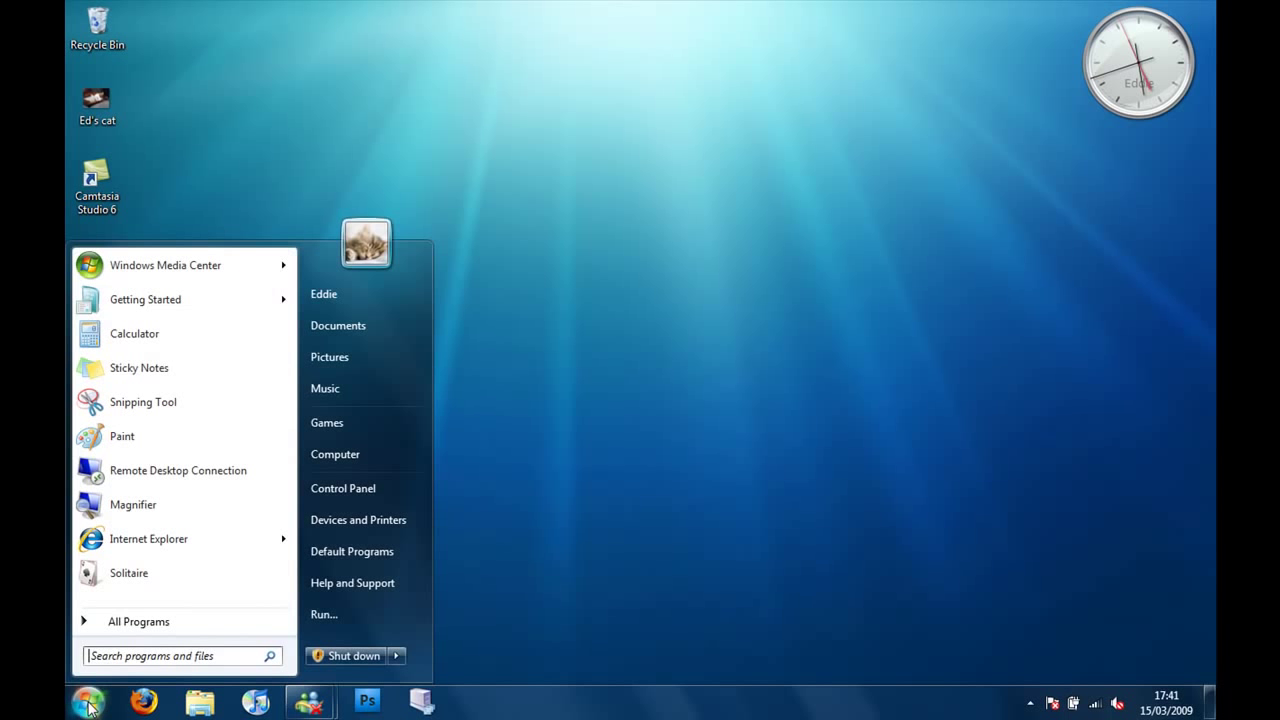
pyautogui.click(122, 625)
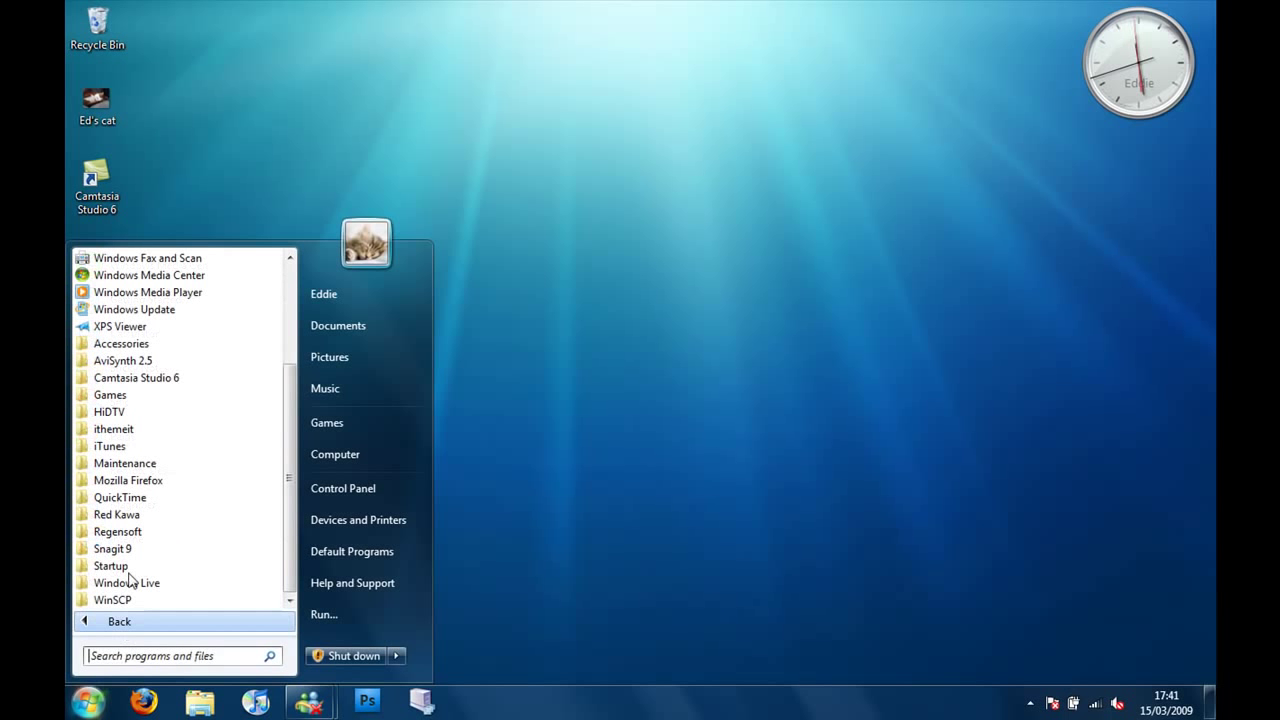
pyautogui.click(131, 345)
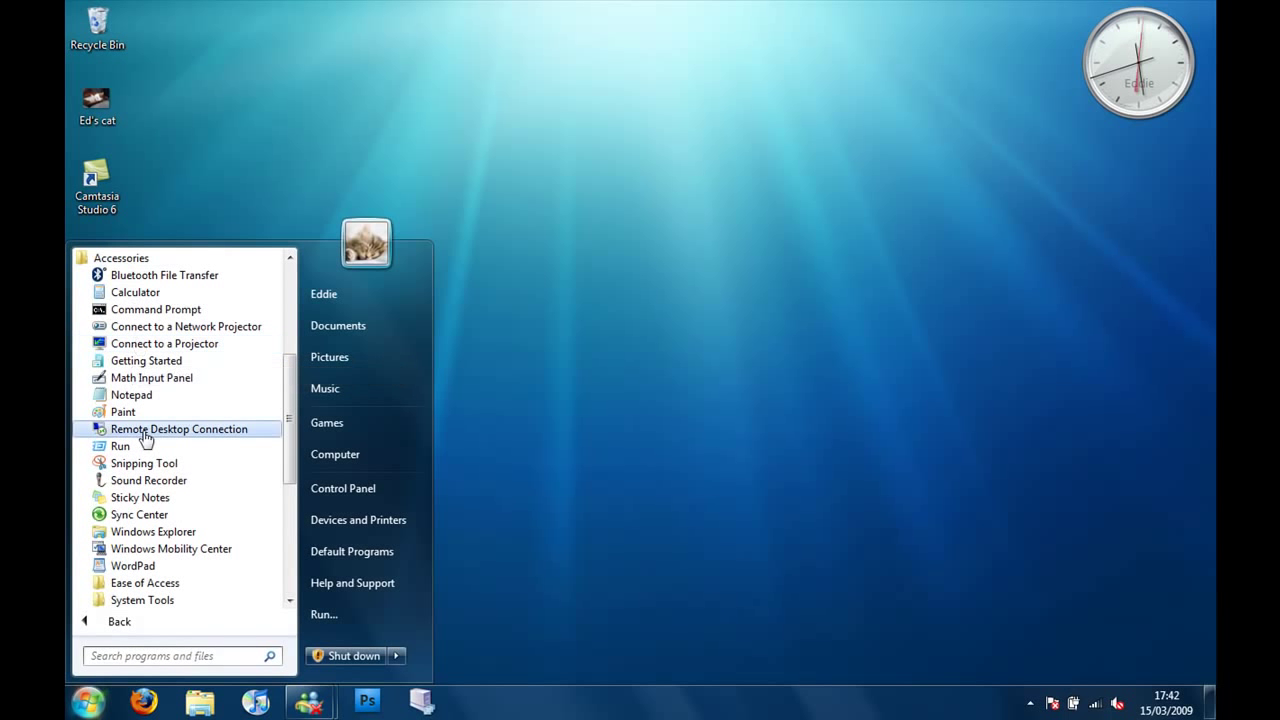
pyautogui.click(152, 397)
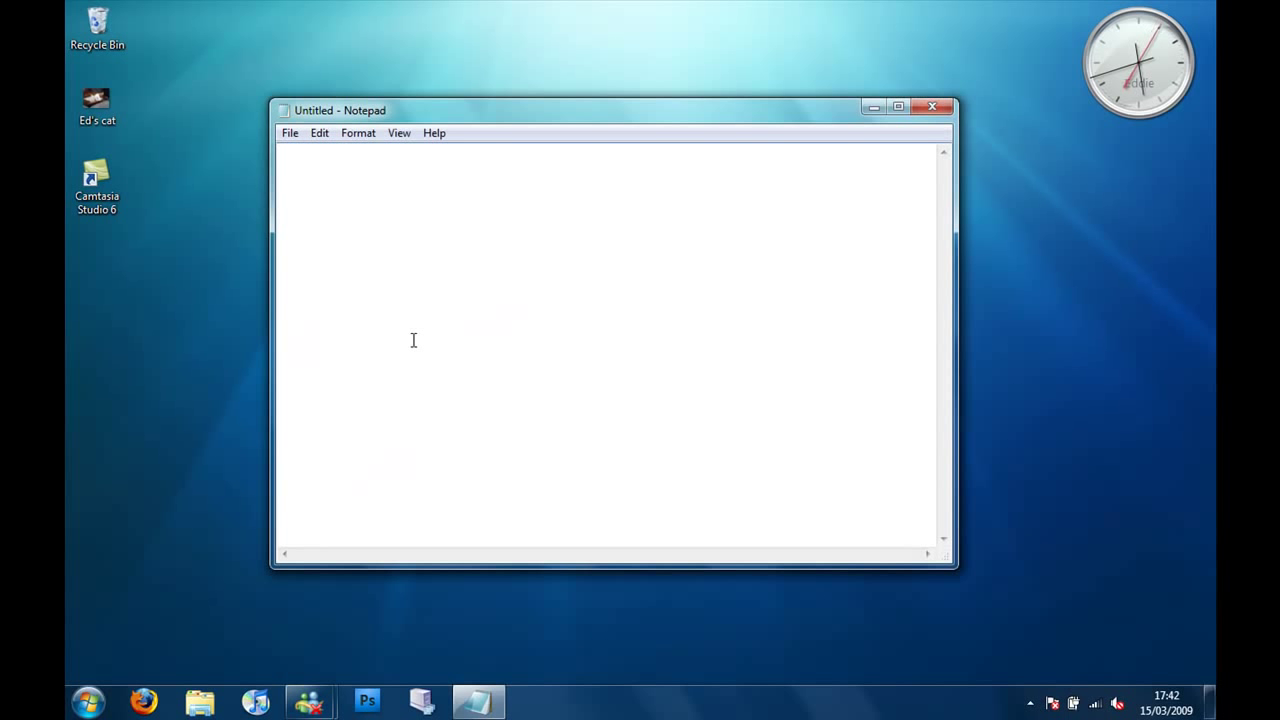
# Write the first list entry as "1." with "the icons" on the line beneath it.
pyautogui.write('1.')
pyautogui.press('Return')
pyautogui.write('the icons')
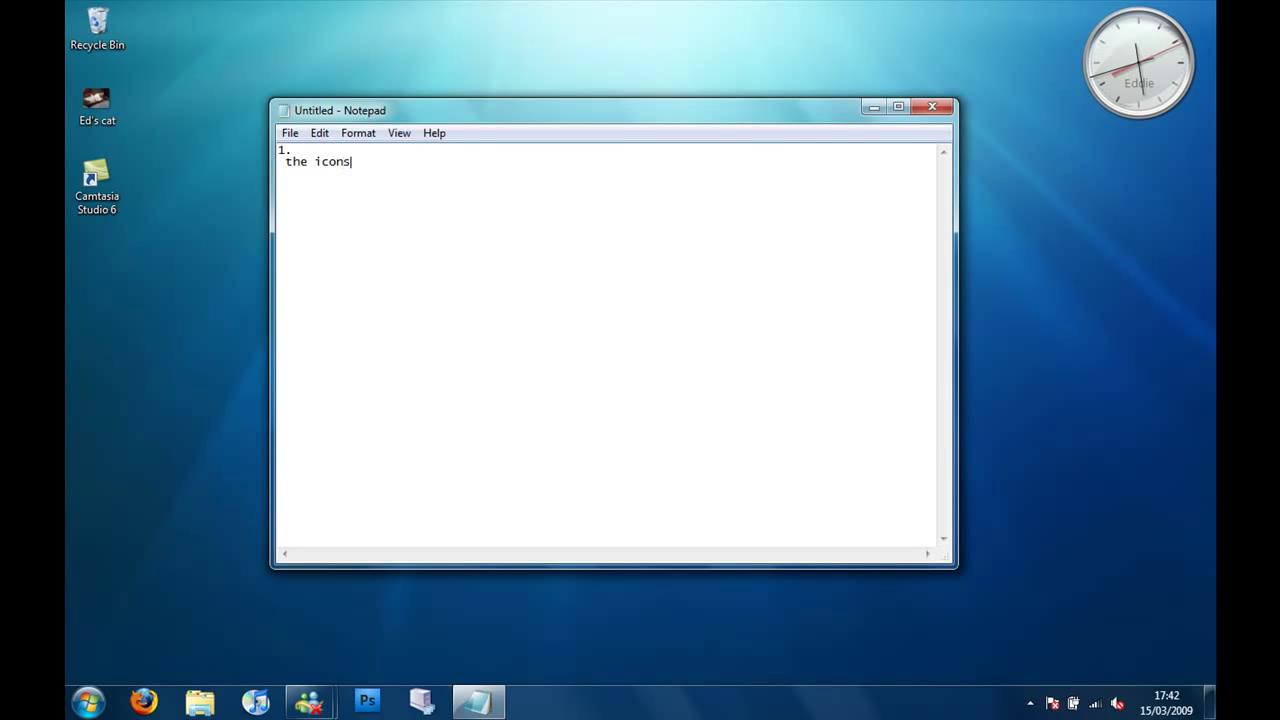
# Set the font size of the note text to 20.
pyautogui.click(294, 150)
pyautogui.hotkey('ctrl', 'a')
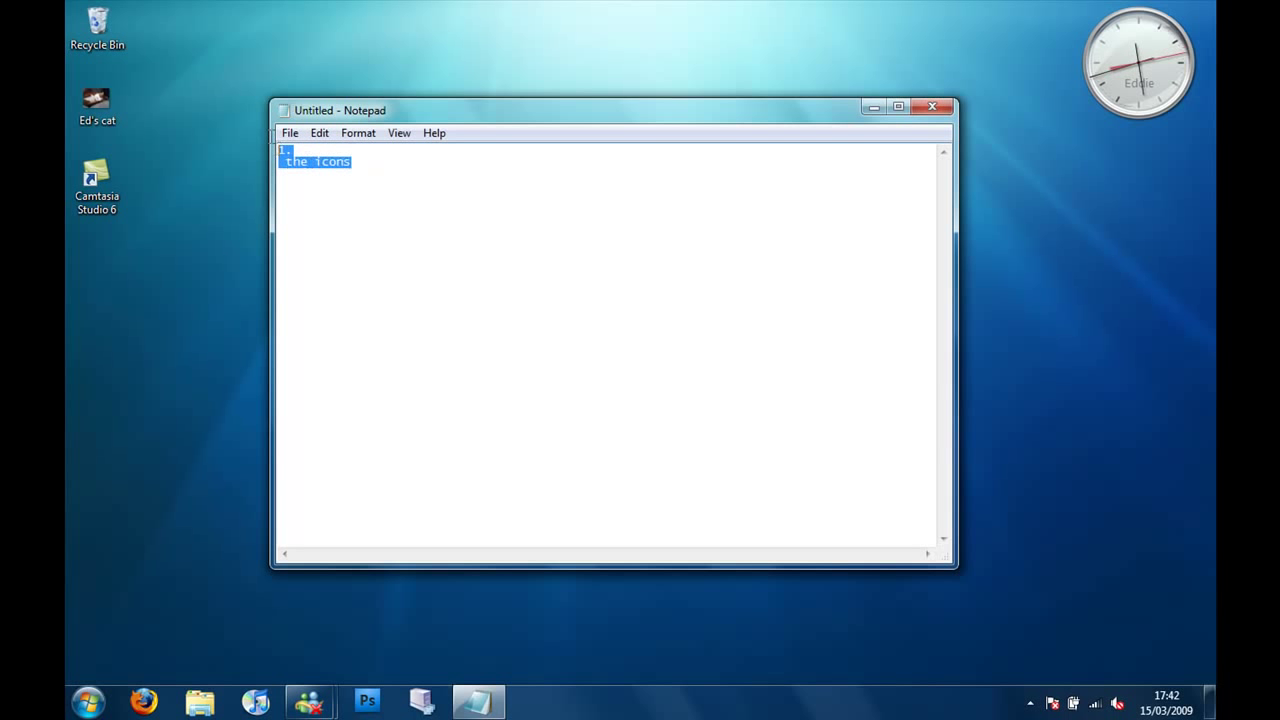
pyautogui.click(360, 133)
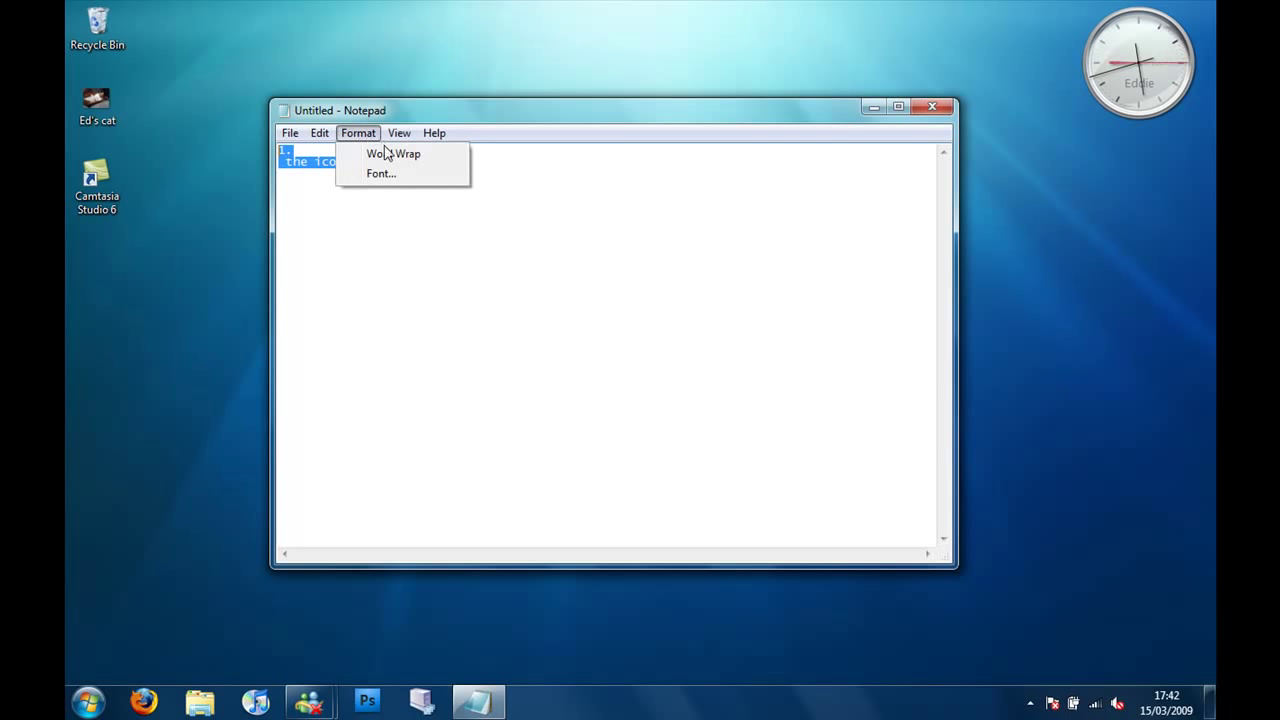
pyautogui.click(390, 174)
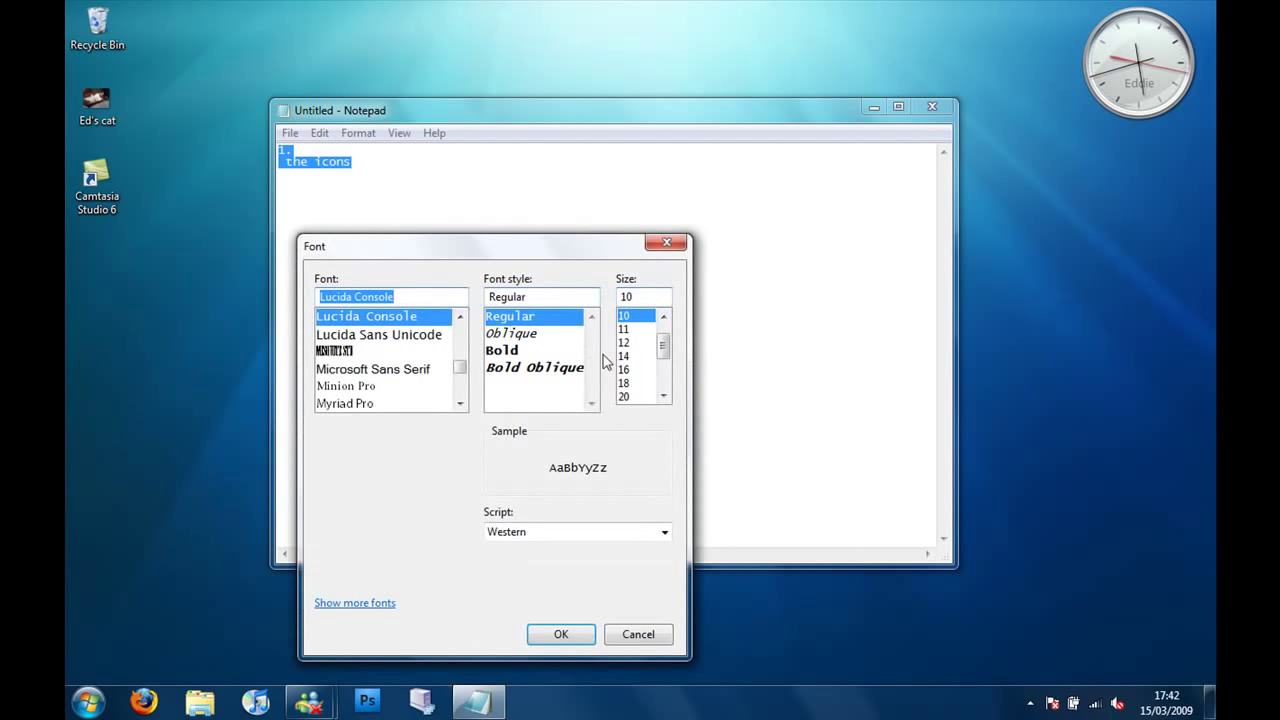
pyautogui.click(628, 397)
pyautogui.click(562, 634)
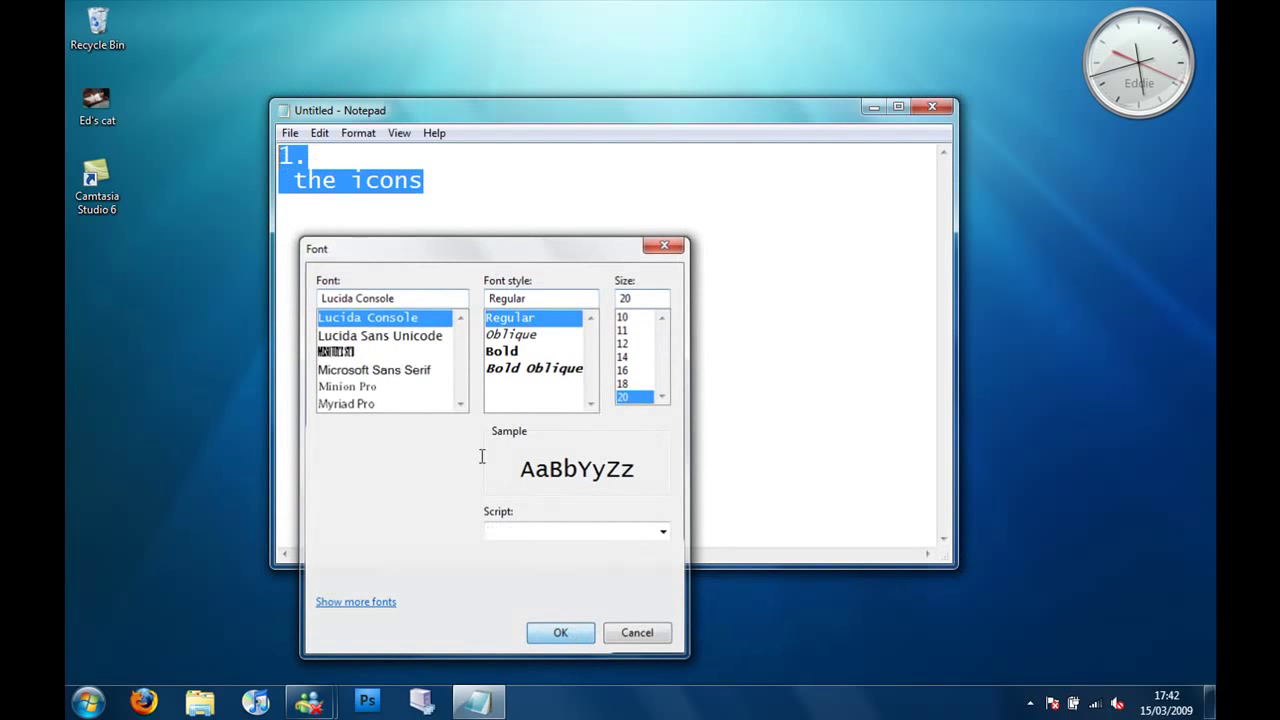
# Examine the program icons in the Accessories folder and return to the note.
pyautogui.click(88, 702)
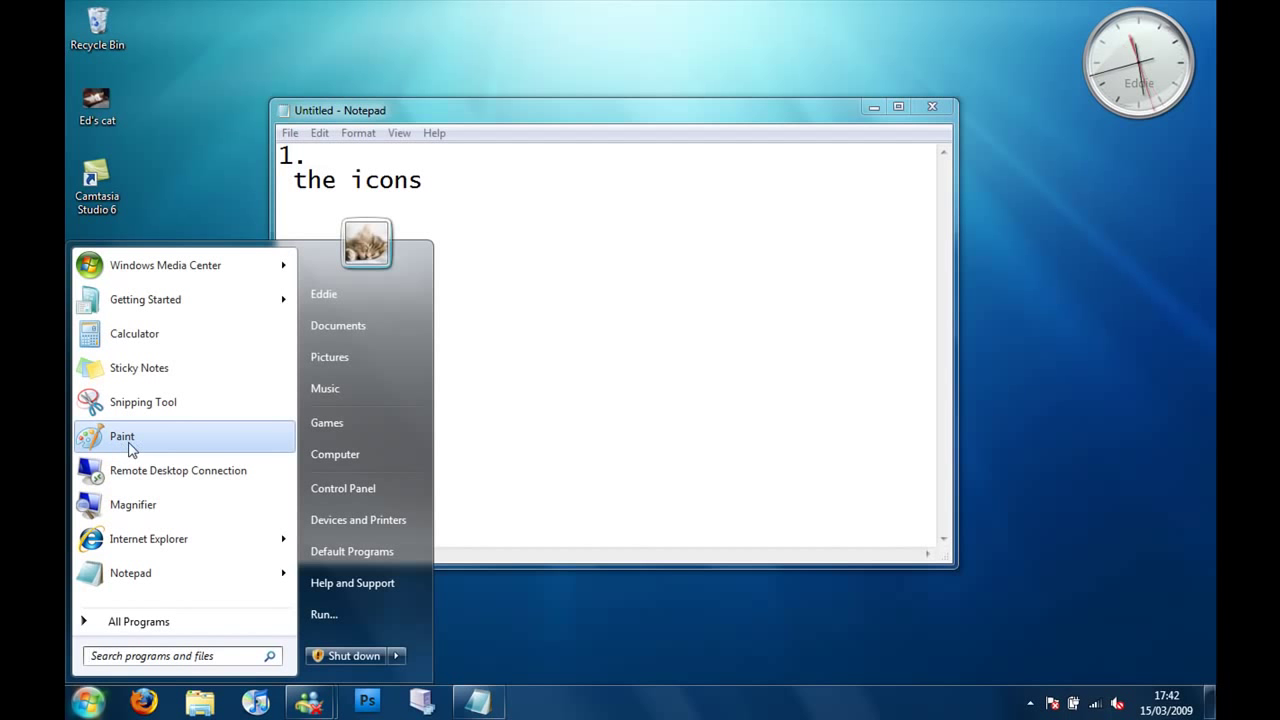
pyautogui.click(155, 625)
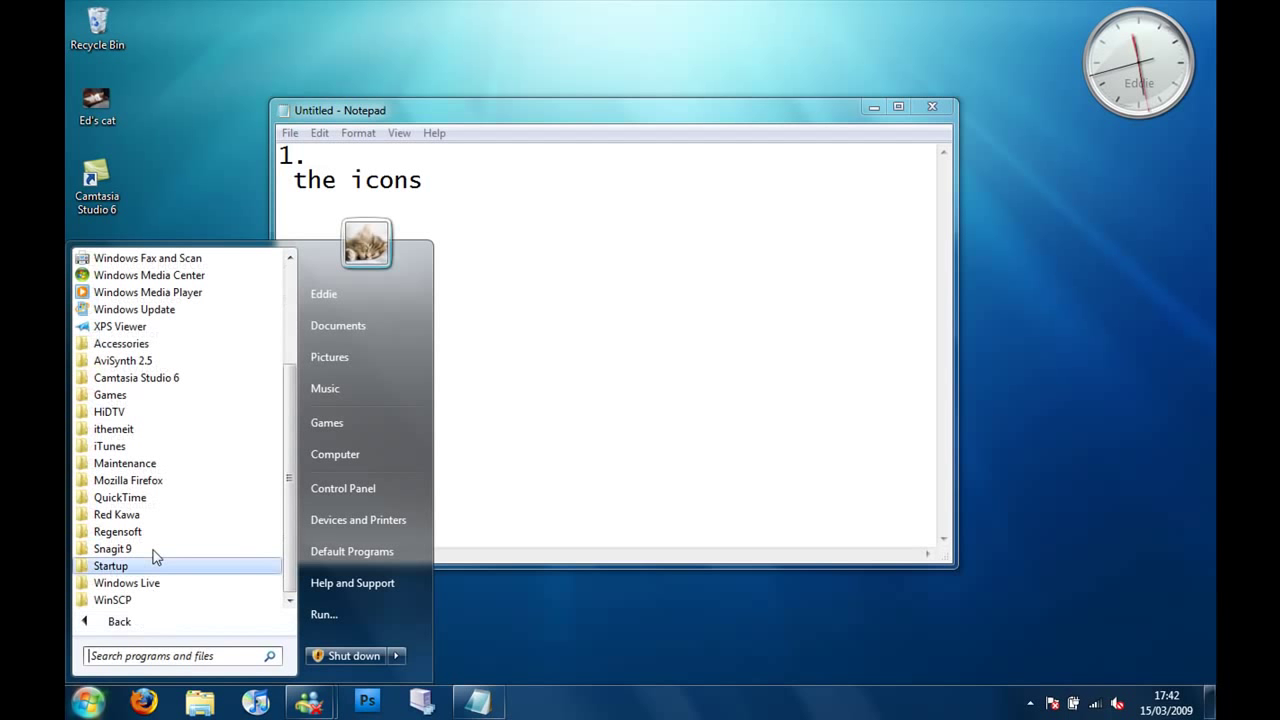
pyautogui.click(120, 343)
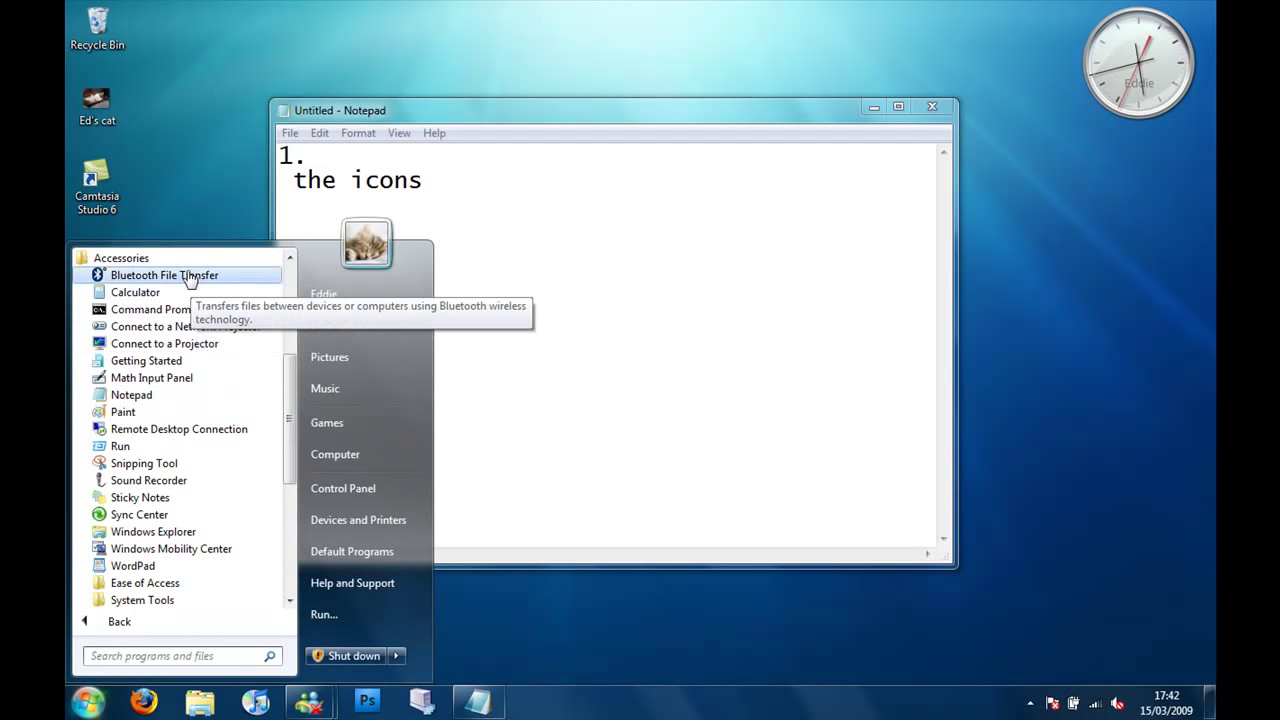
pyautogui.click(491, 210)
# Add the second list entry "2." with "the feedback text has been removed" on the line beneath it.
pyautogui.press('Return')
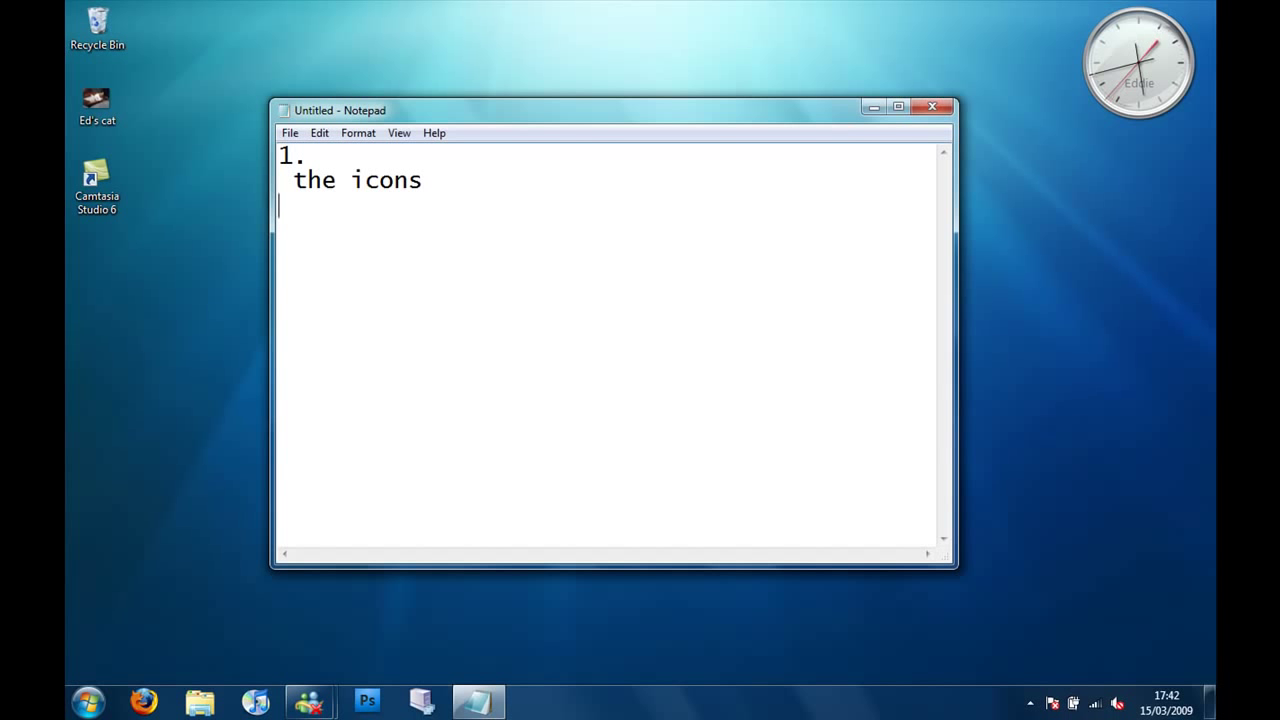
pyautogui.write('2. ')
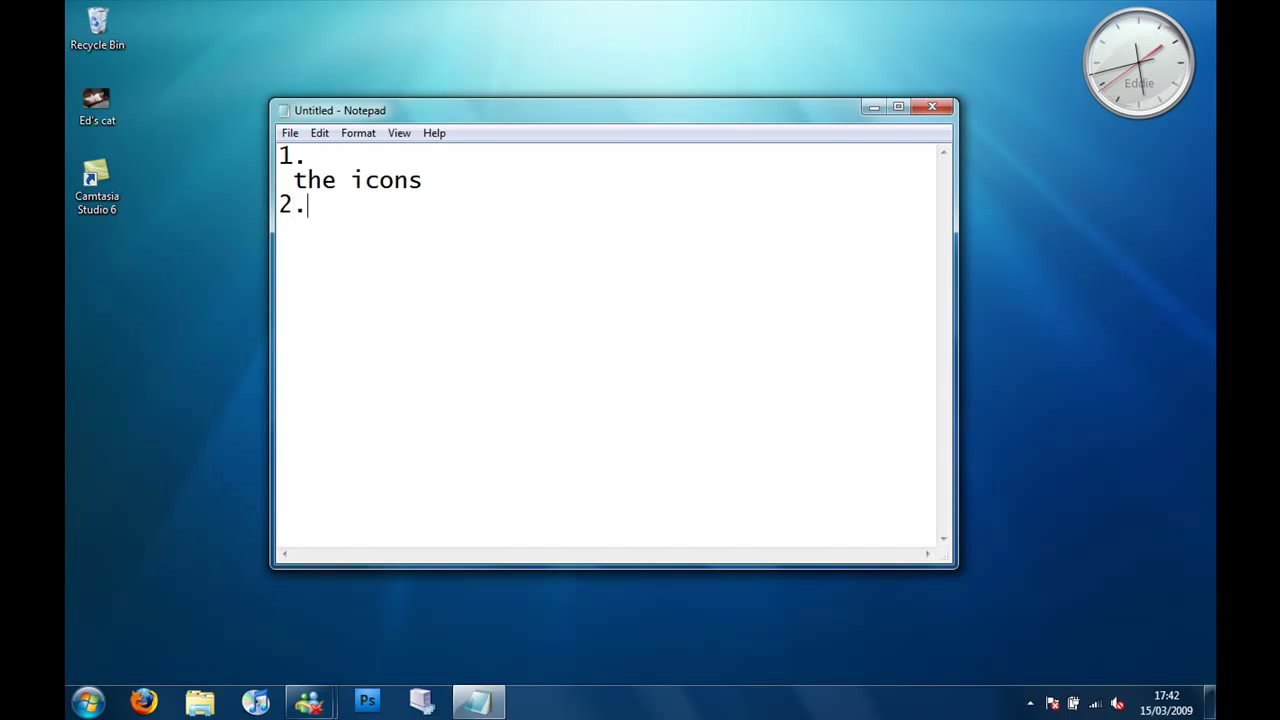
pyautogui.write(' the feedback ')
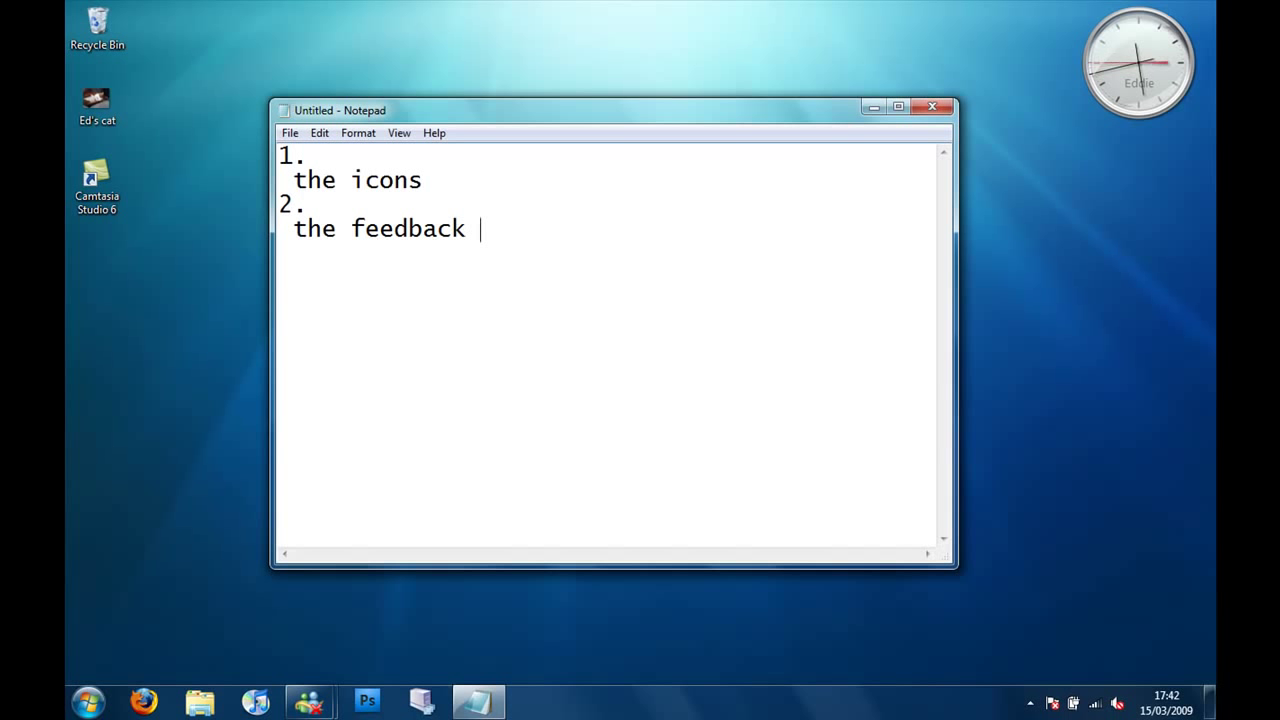
pyautogui.write('text has been removed')
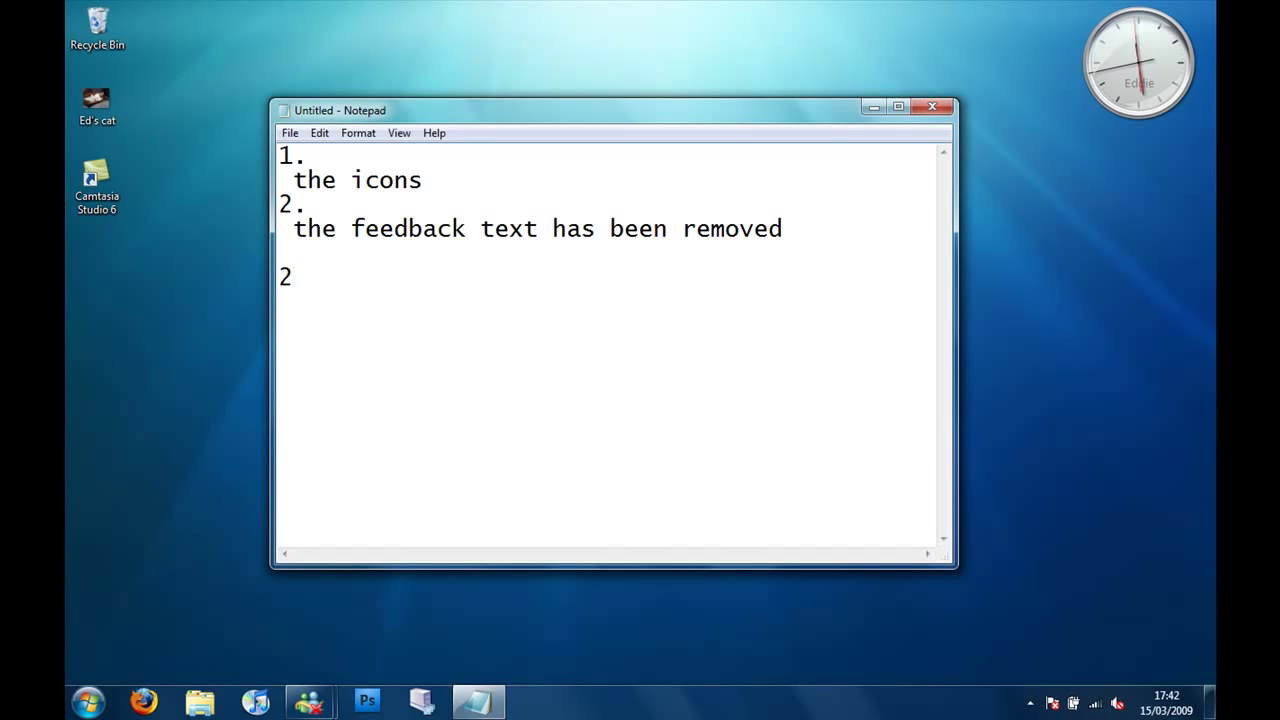
# Add the third list entry "3." with "more wallpapers" on the line beneath it.
pyautogui.write('3.')
pyautogui.press('Return')
pyautogui.write('more wallpapers')
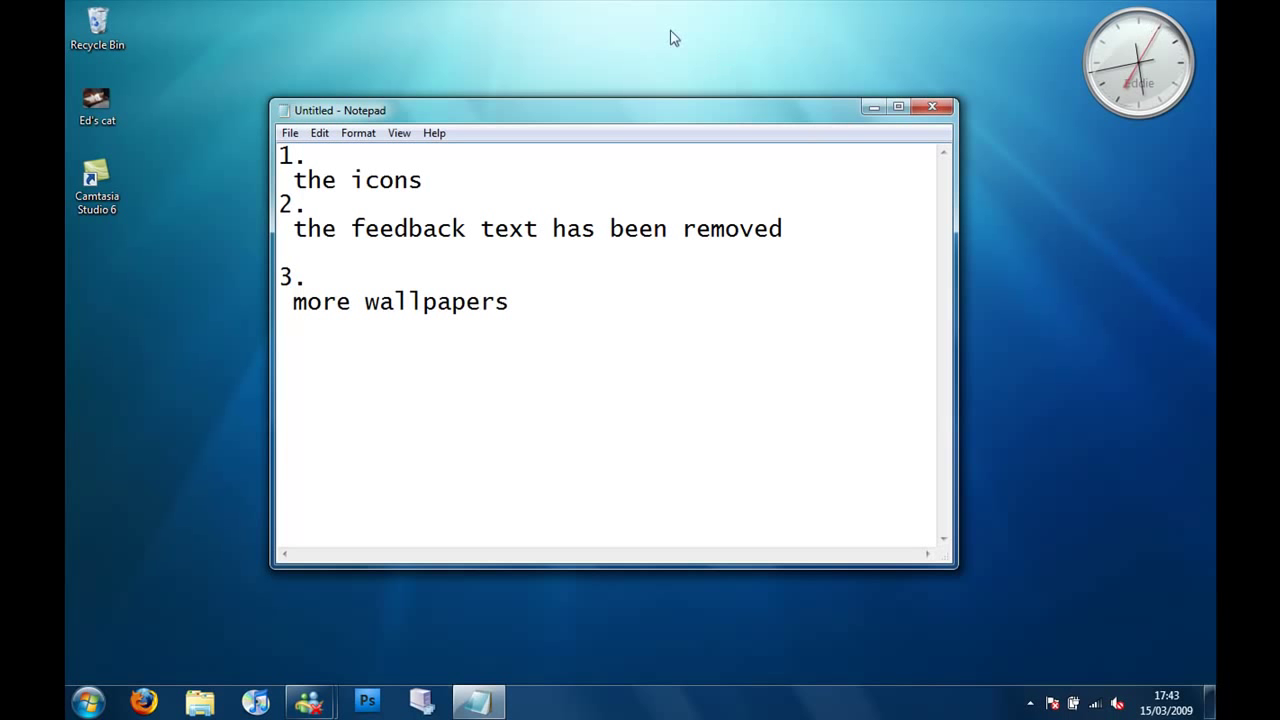
# Open the desktop background settings, maximize the window and look through the available wallpaper categories.
pyautogui.rightClick(189, 397)
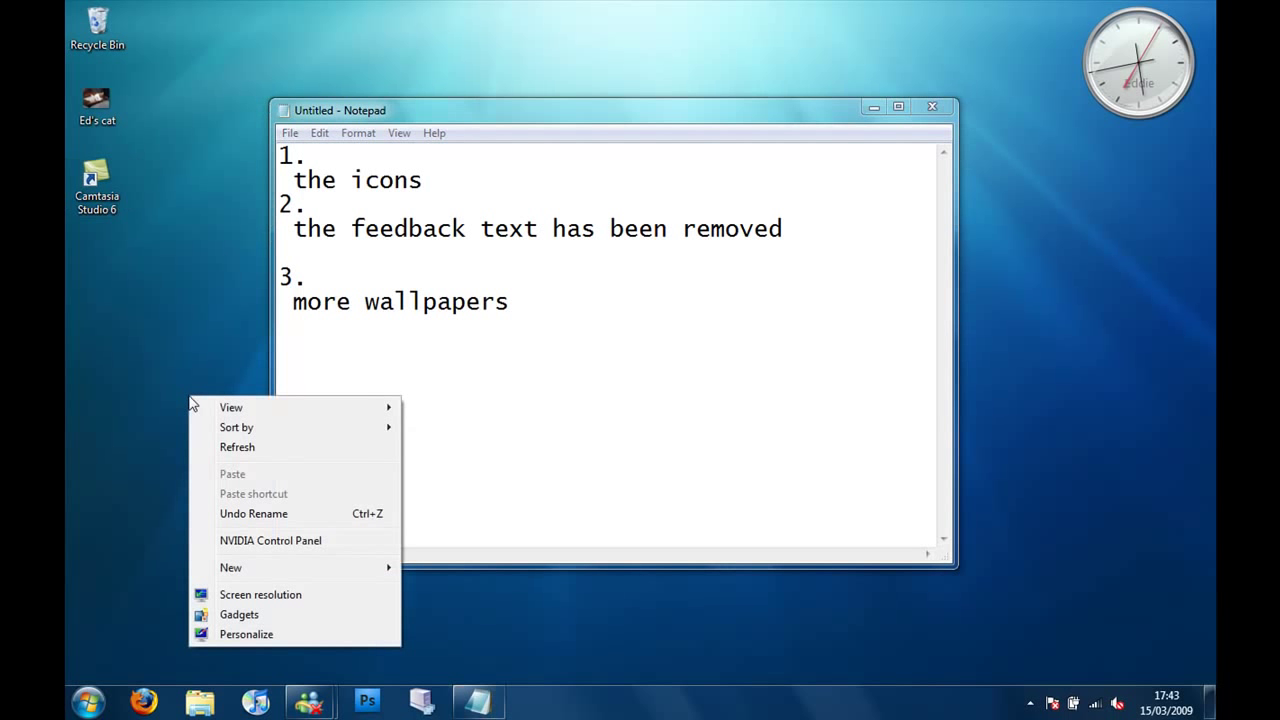
pyautogui.click(270, 634)
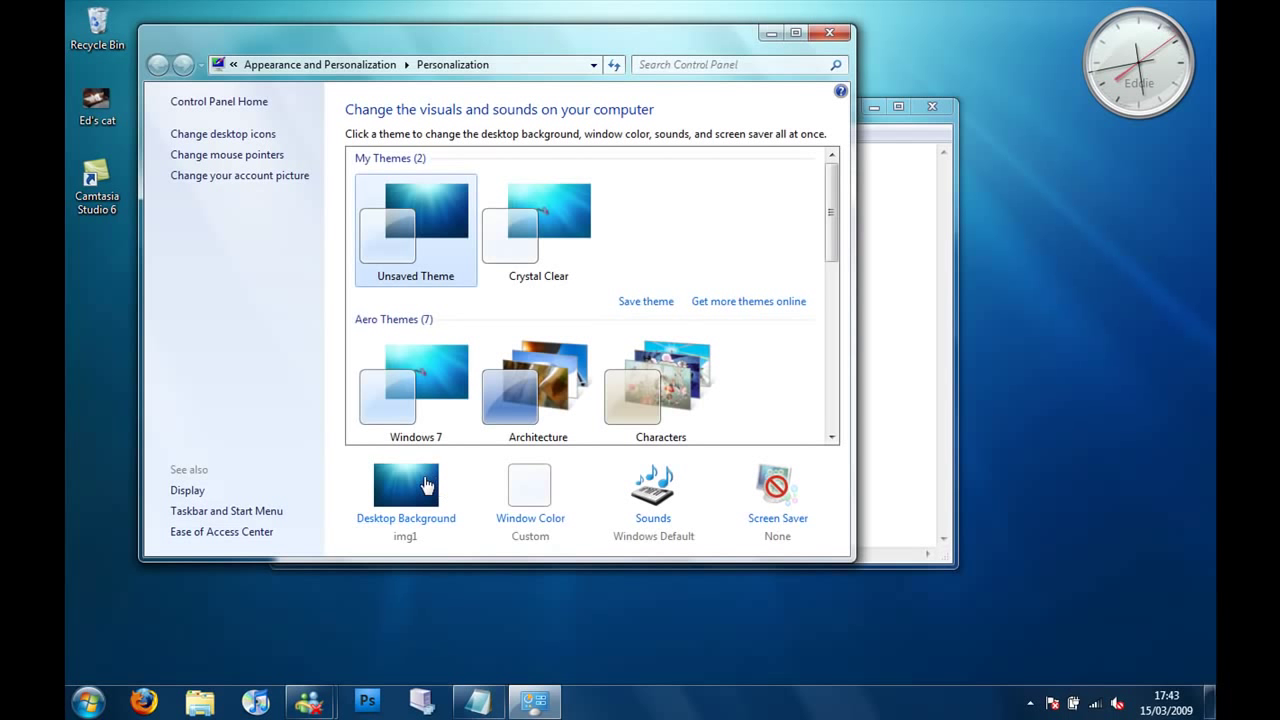
pyautogui.click(425, 484)
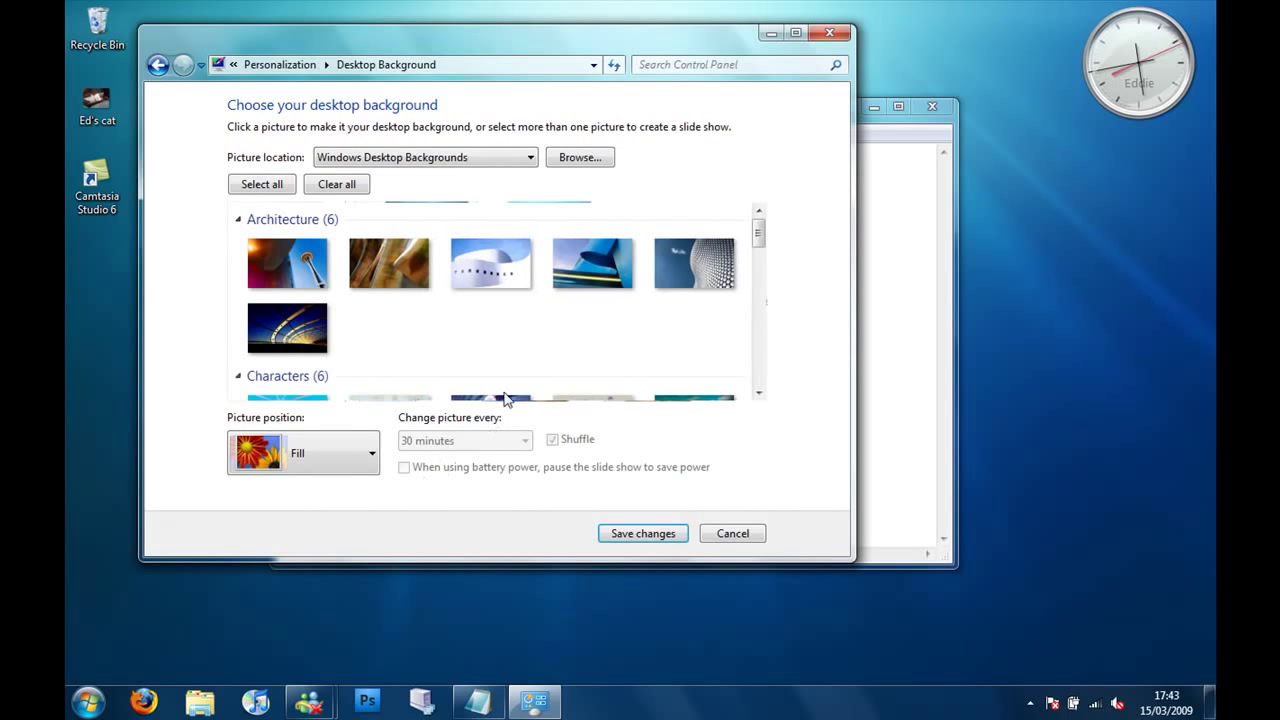
pyautogui.click(796, 33)
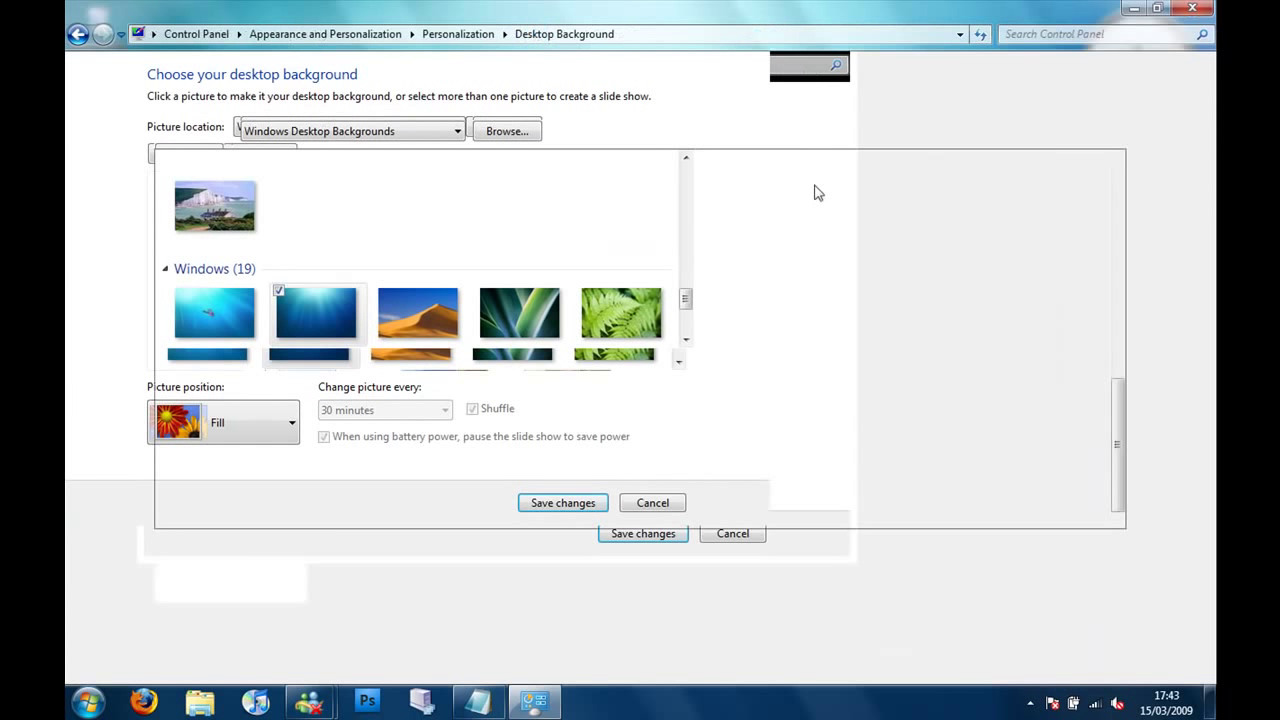
pyautogui.moveTo(1120, 471); pyautogui.dragTo(1116, 257)
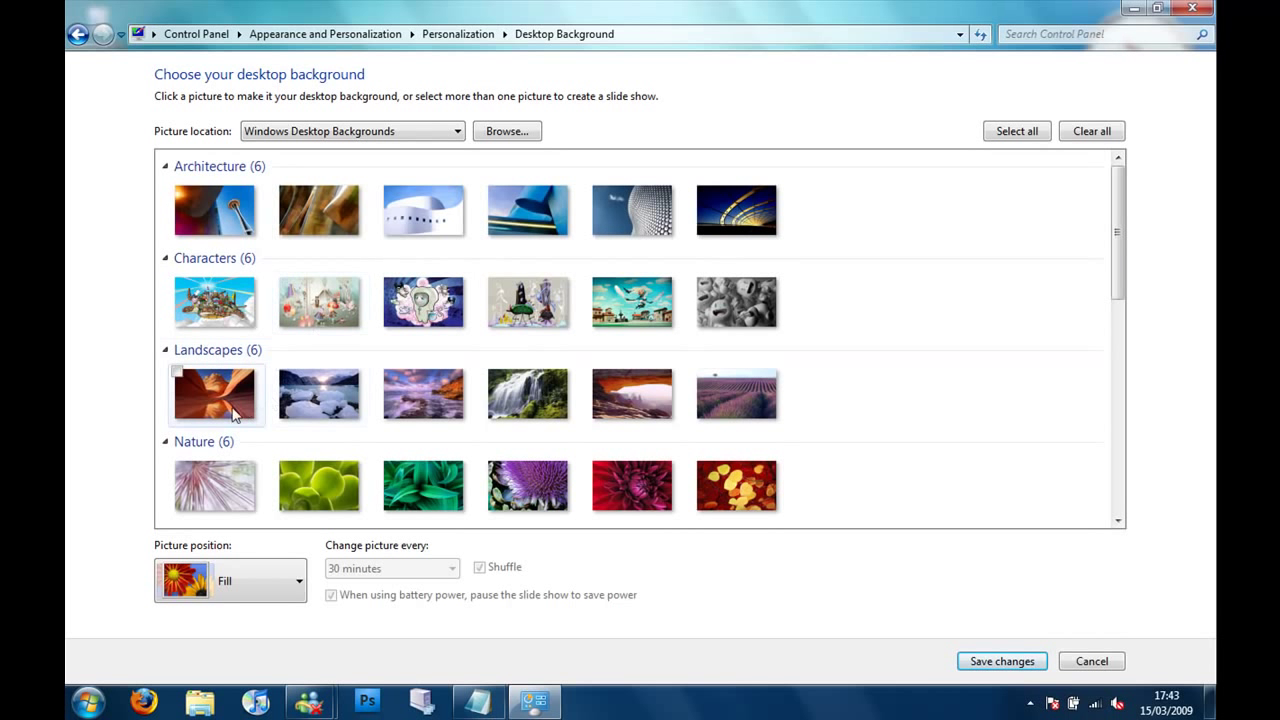
# Preview the white curved building wallpaper from Architecture on the uncovered desktop and close the background settings without saving.
pyautogui.doubleClick(393, 22)
pyautogui.moveTo(517, 128); pyautogui.dragTo(920, 246)
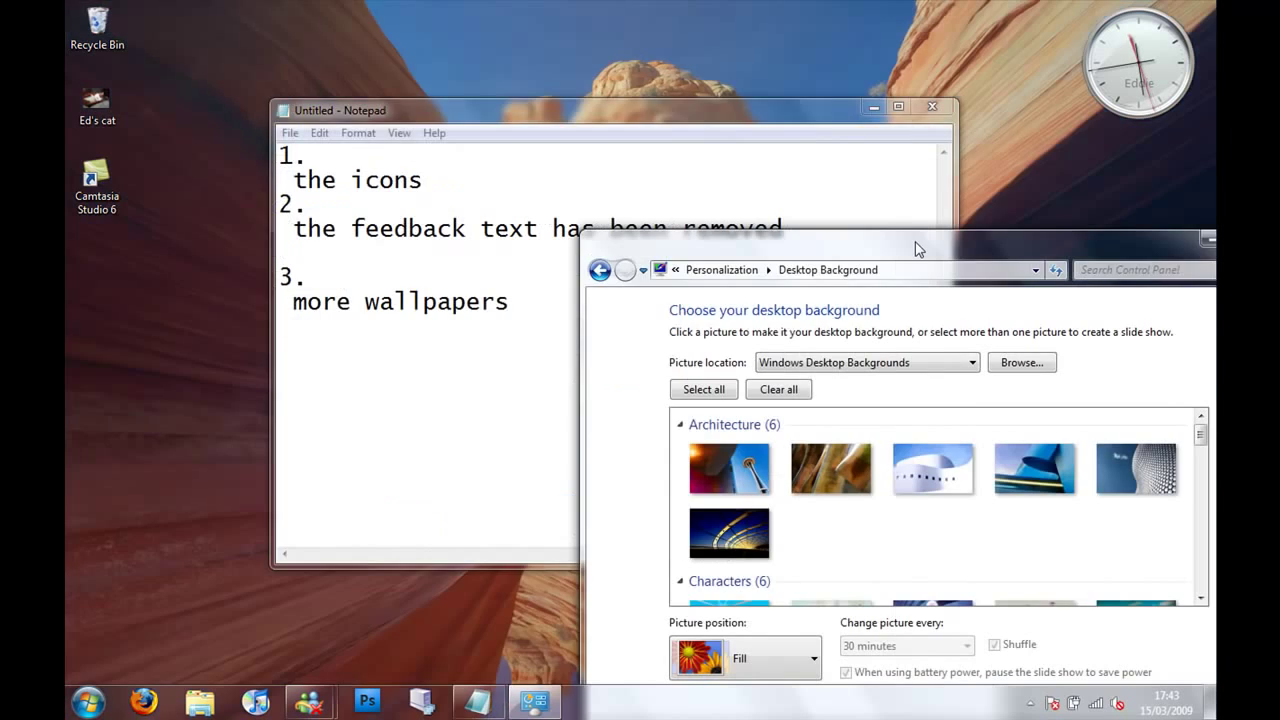
pyautogui.click(872, 107)
pyautogui.moveTo(1046, 255); pyautogui.dragTo(938, 118)
pyautogui.click(733, 352)
pyautogui.moveTo(809, 110); pyautogui.dragTo(766, 63)
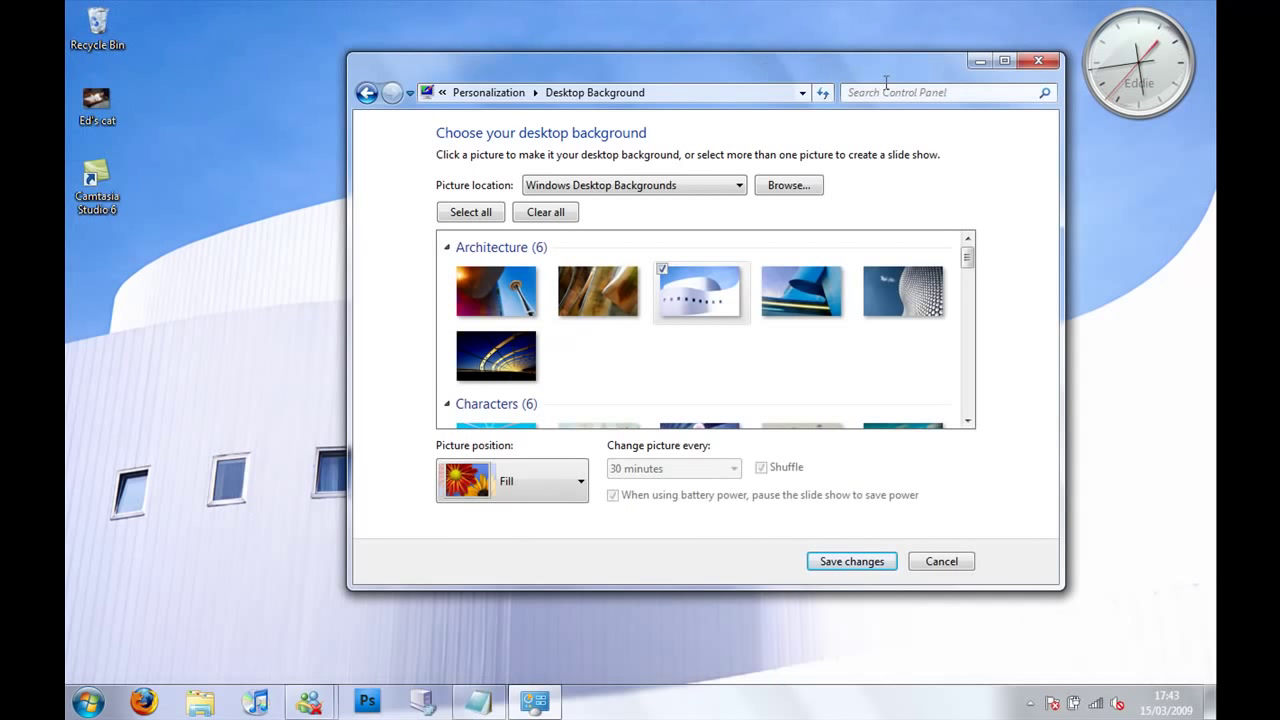
pyautogui.click(1033, 60)
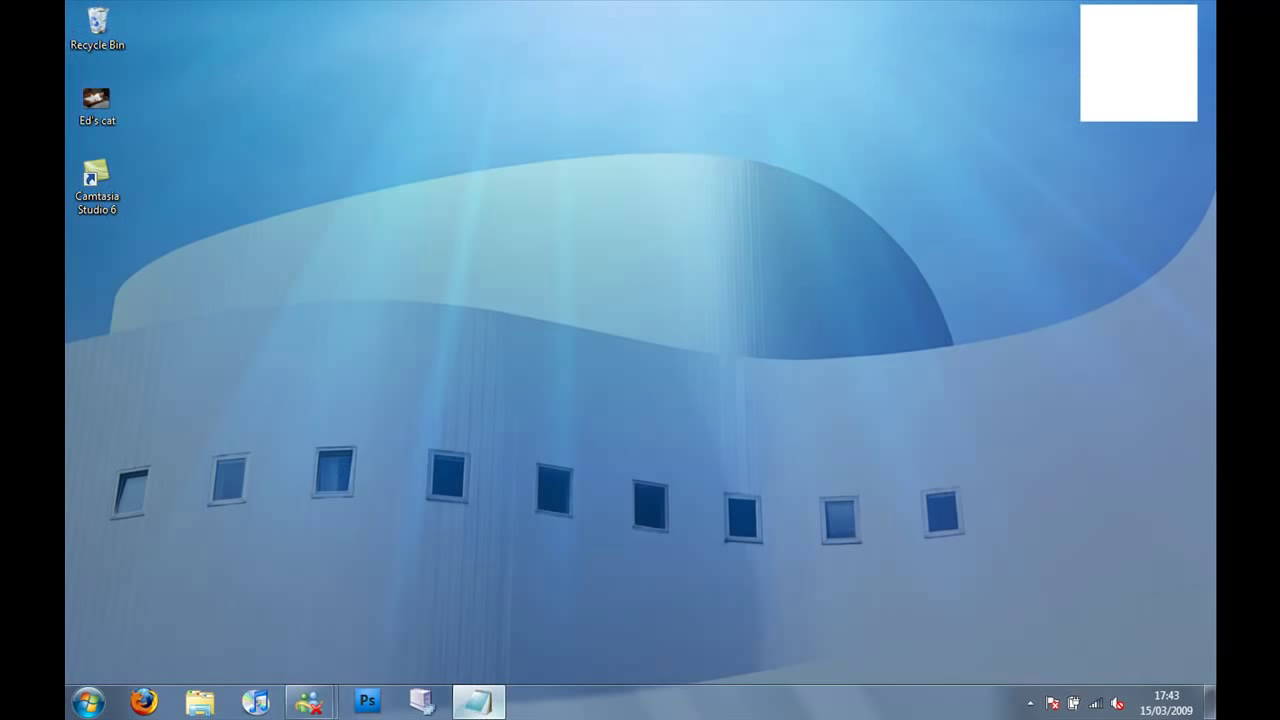
# Bring the note back and add the fourth list entry "4." with "more user icons" beneath it.
pyautogui.click(480, 700)
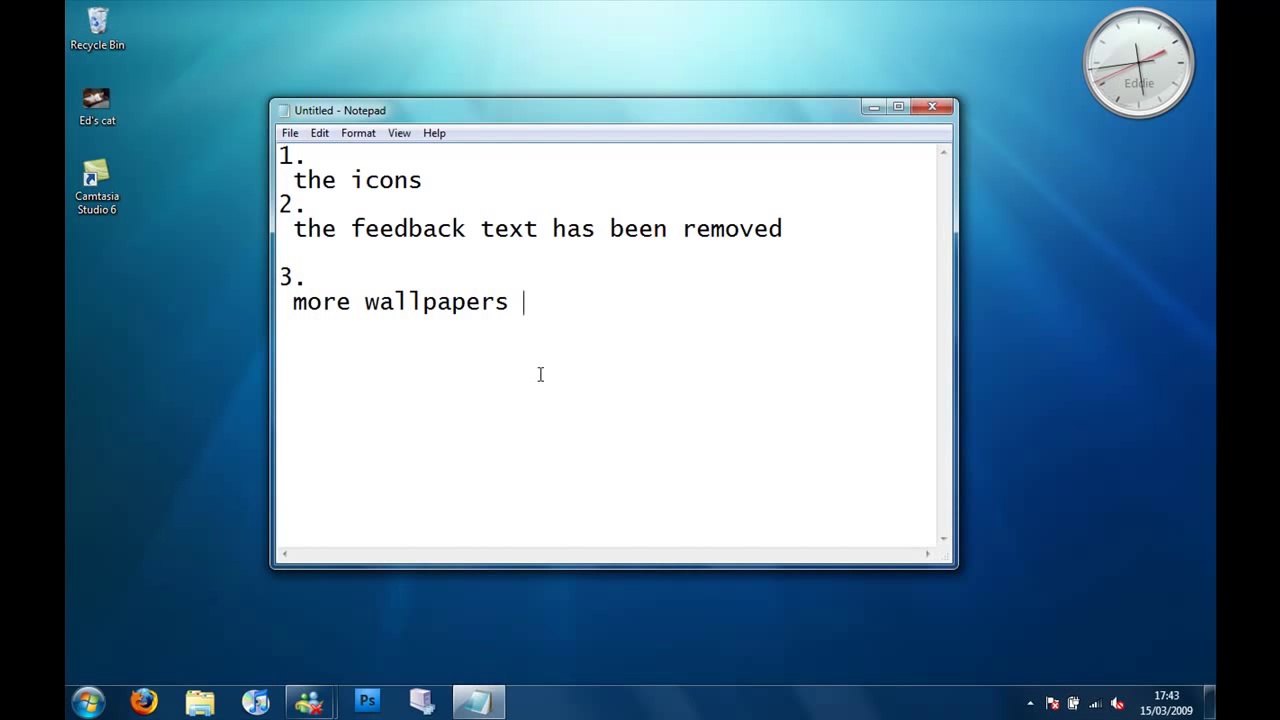
pyautogui.write('4')
pyautogui.write('. ')
pyautogui.write(' more ')
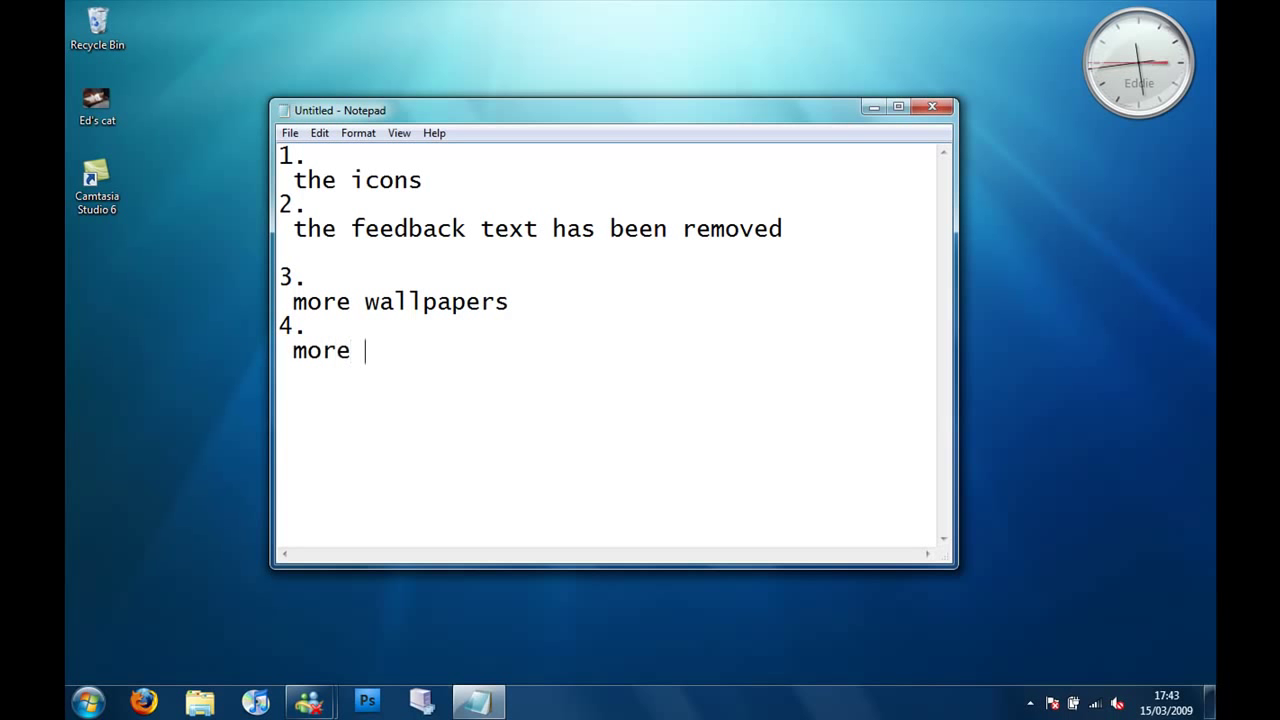
pyautogui.write('user ')
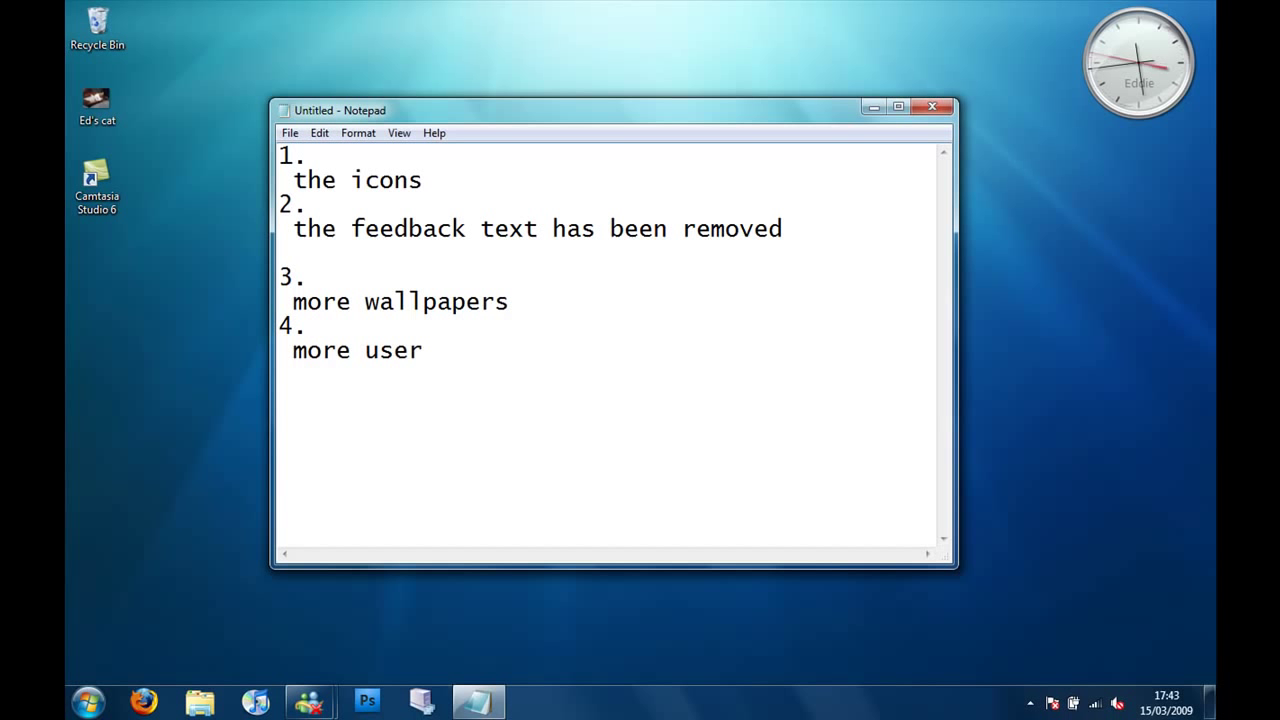
pyautogui.write('icons')
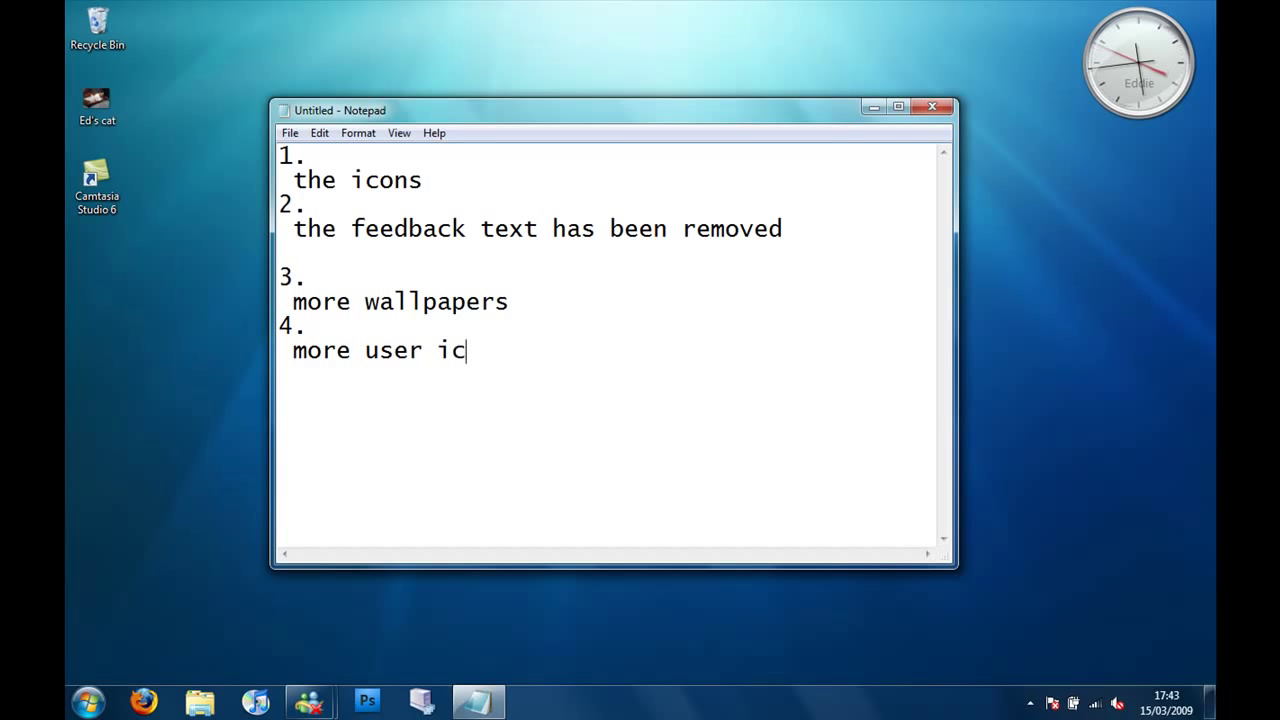
# Open the account picture choices in the Control Panel's user account settings, view them maximized, and close the window without changing the picture.
pyautogui.press('Return')
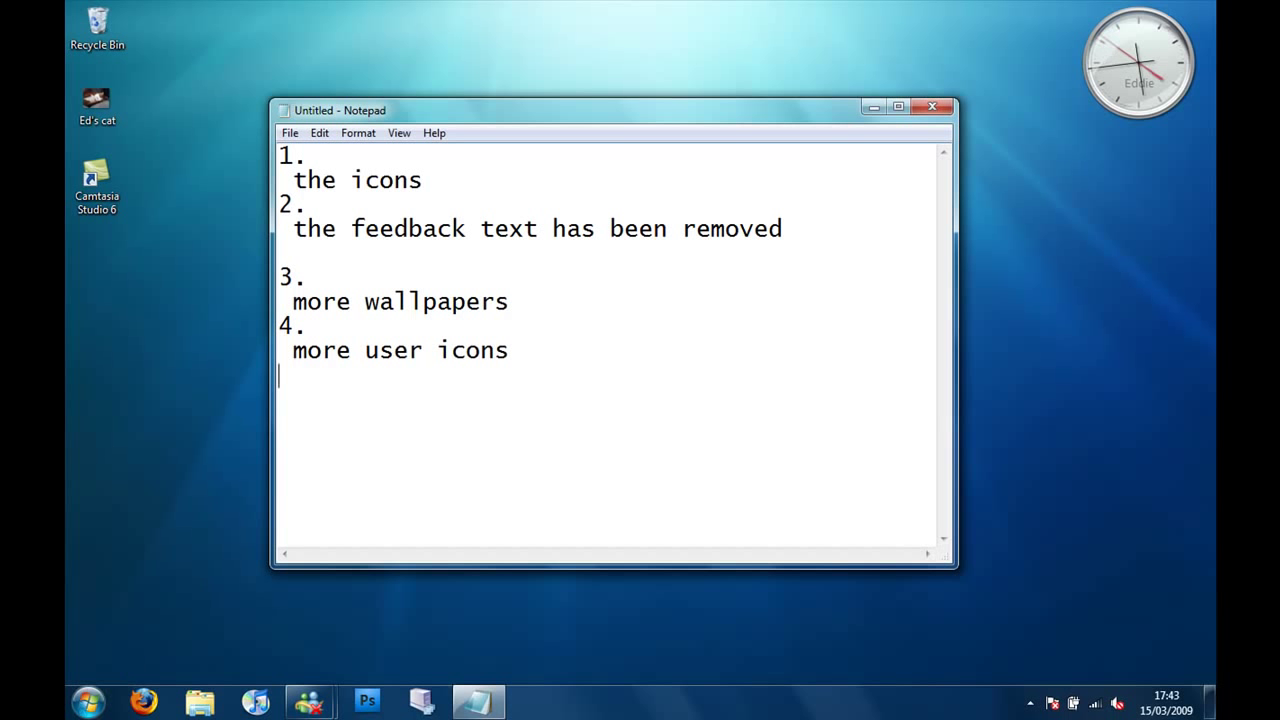
pyautogui.press('super')
pyautogui.click(360, 490)
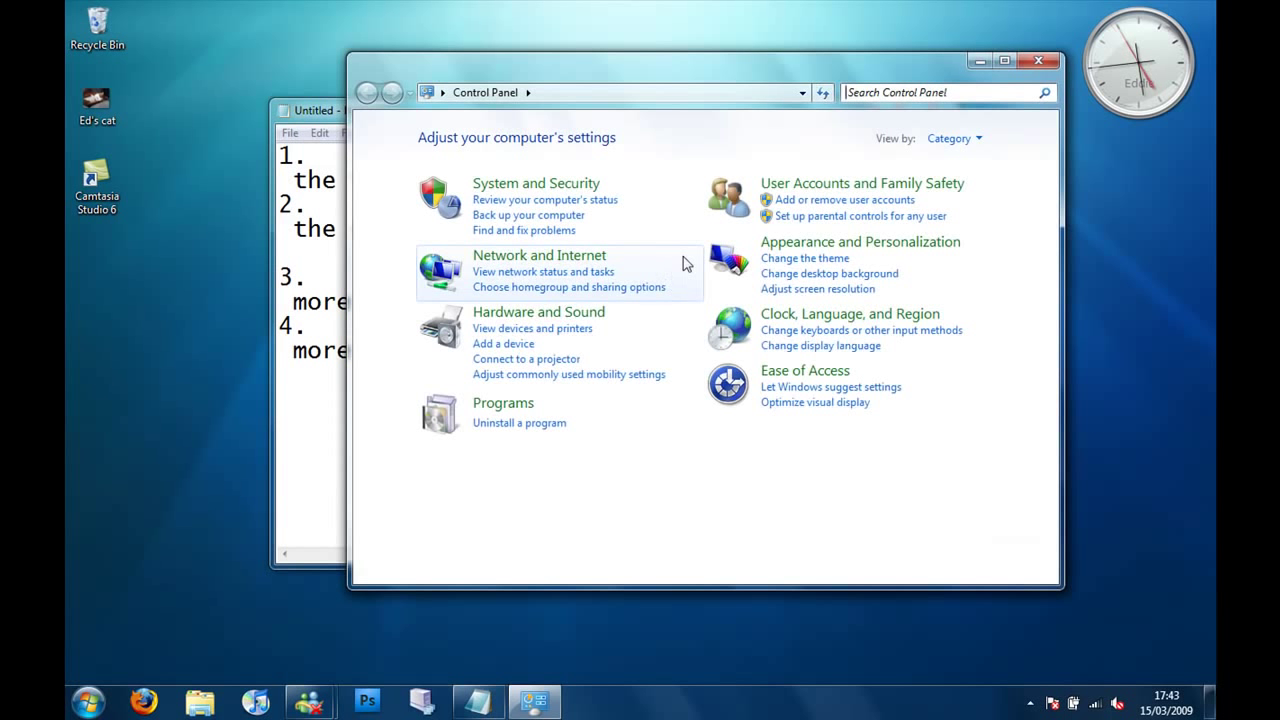
pyautogui.click(815, 184)
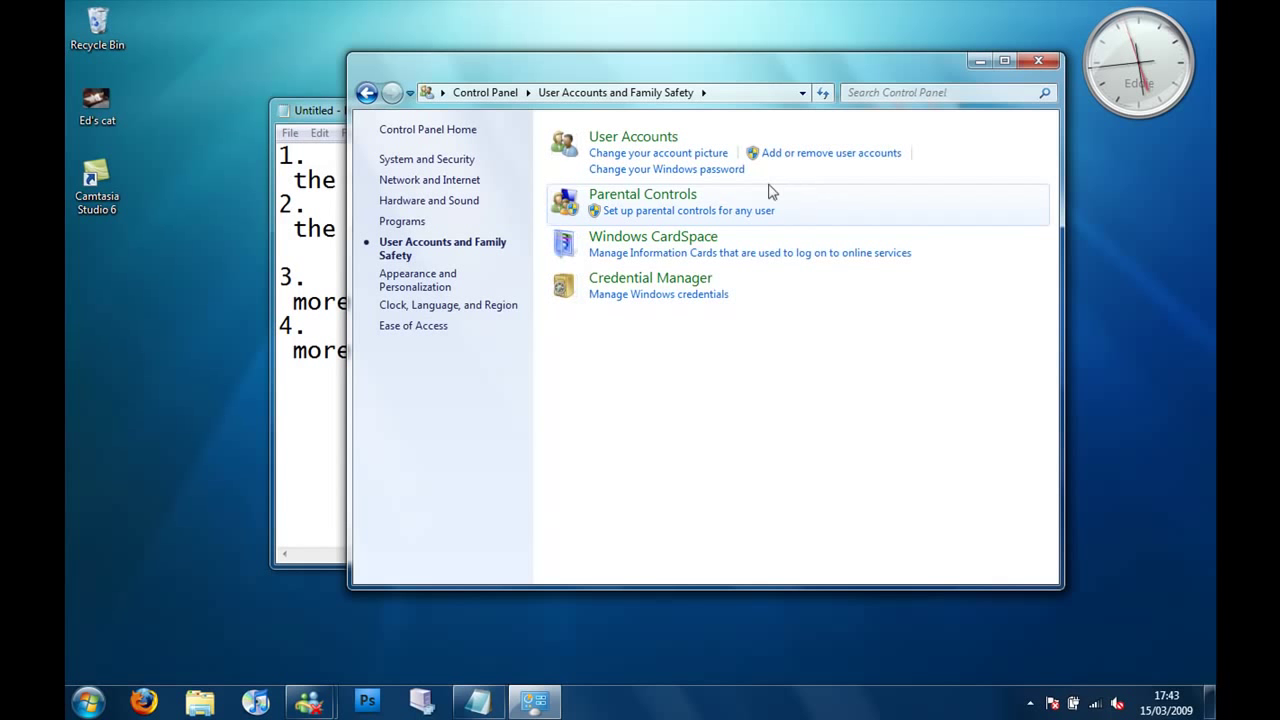
pyautogui.click(643, 141)
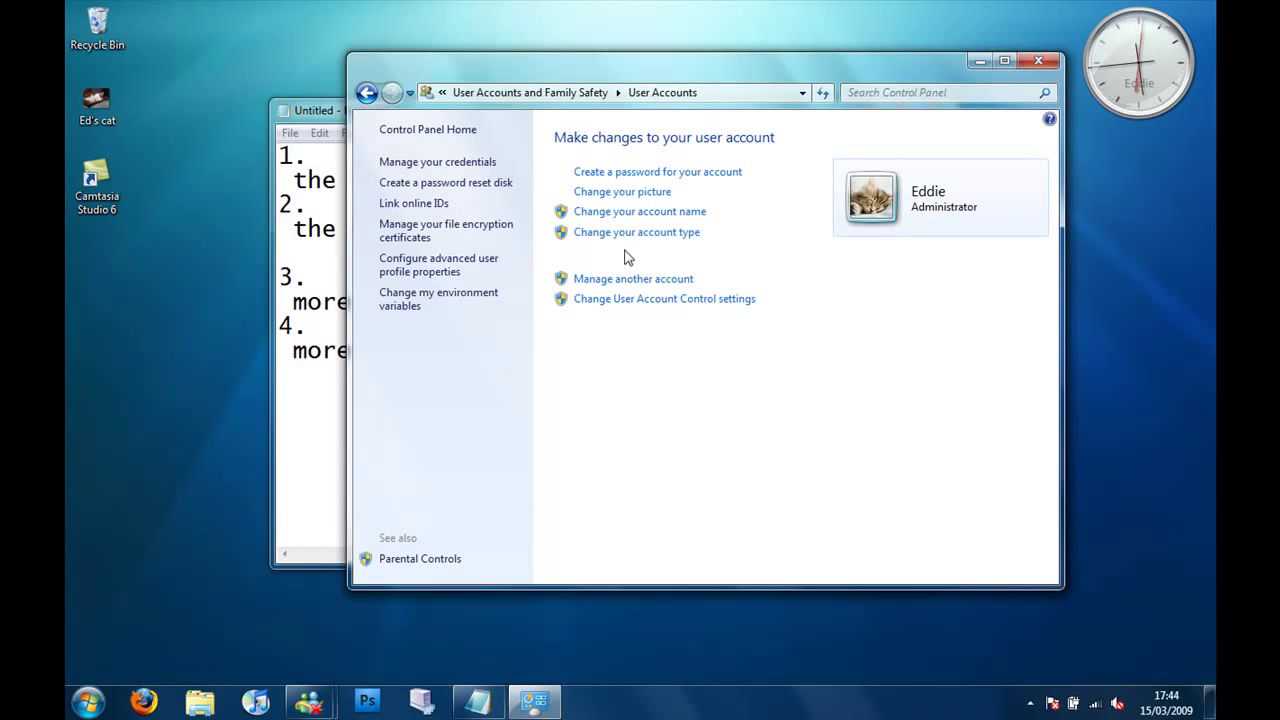
pyautogui.click(624, 193)
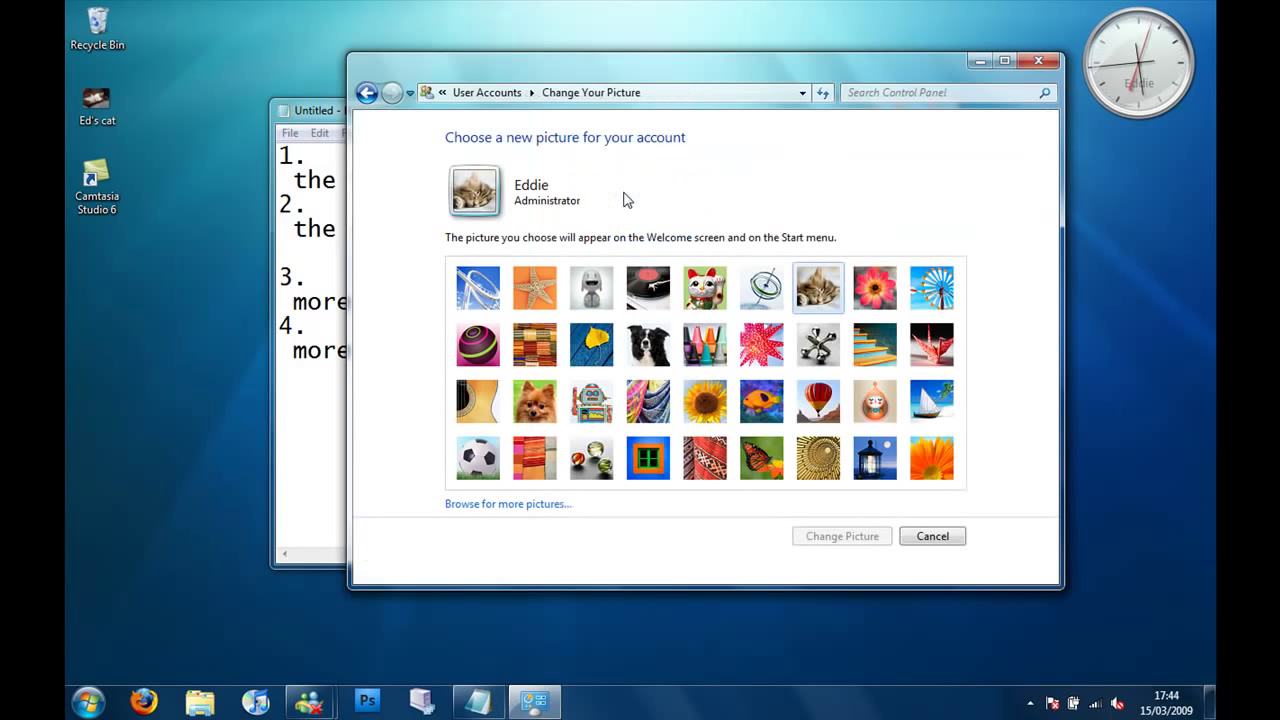
pyautogui.click(1005, 61)
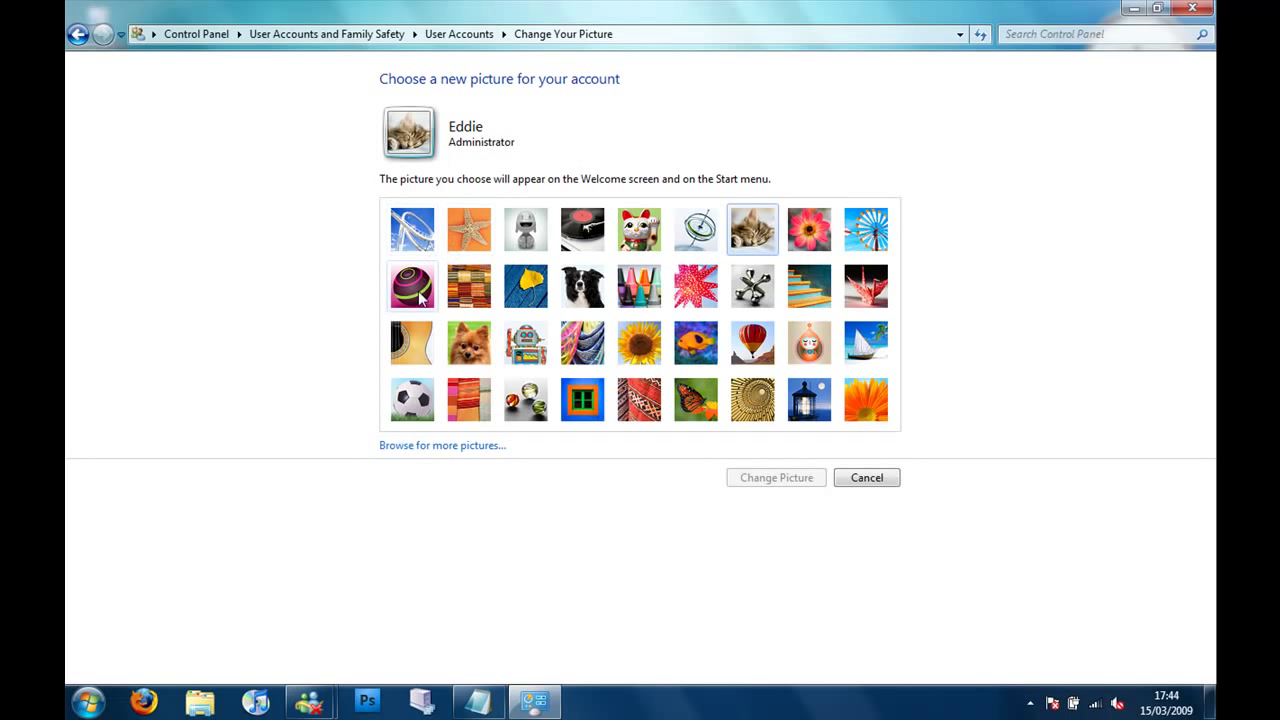
pyautogui.click(866, 477)
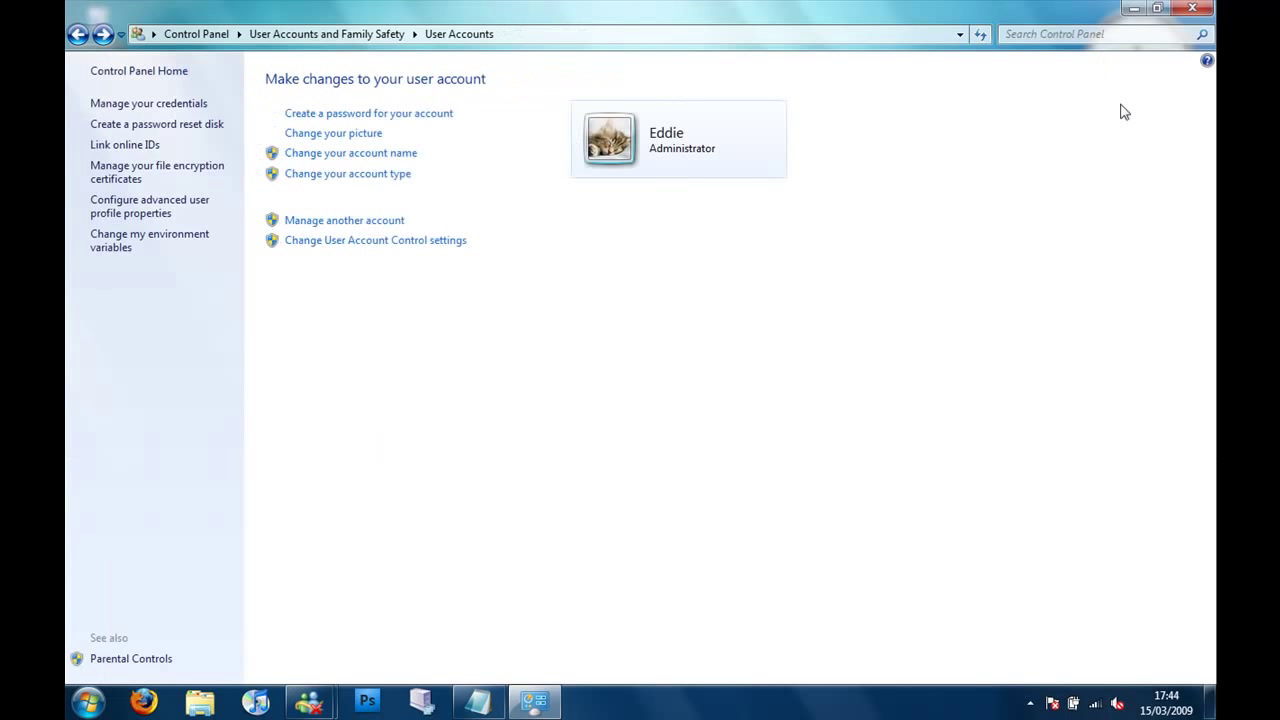
pyautogui.click(1192, 8)
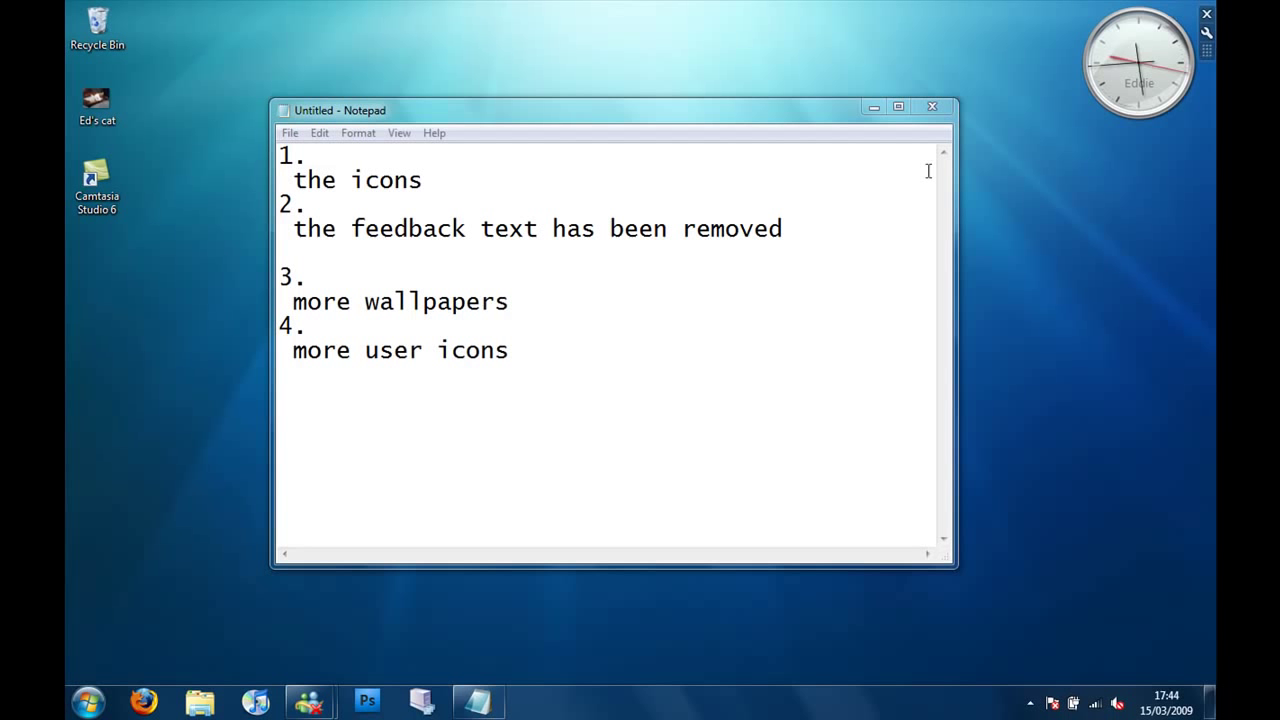
# Add the fifth list entry "5." to the note with "the start button has had modifications to the lighting" on the line beneath it.
pyautogui.click(641, 347)
pyautogui.press('Return')
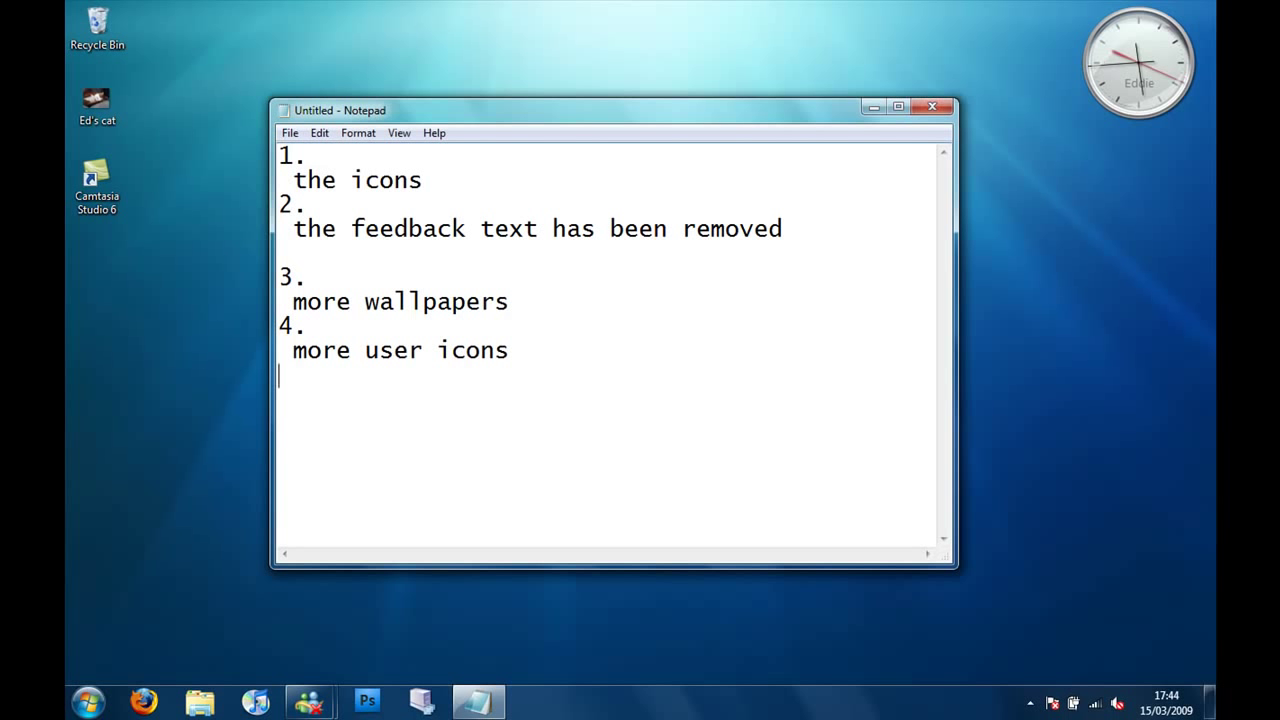
pyautogui.write('5 .')
pyautogui.press('Return')
pyautogui.write('the st')
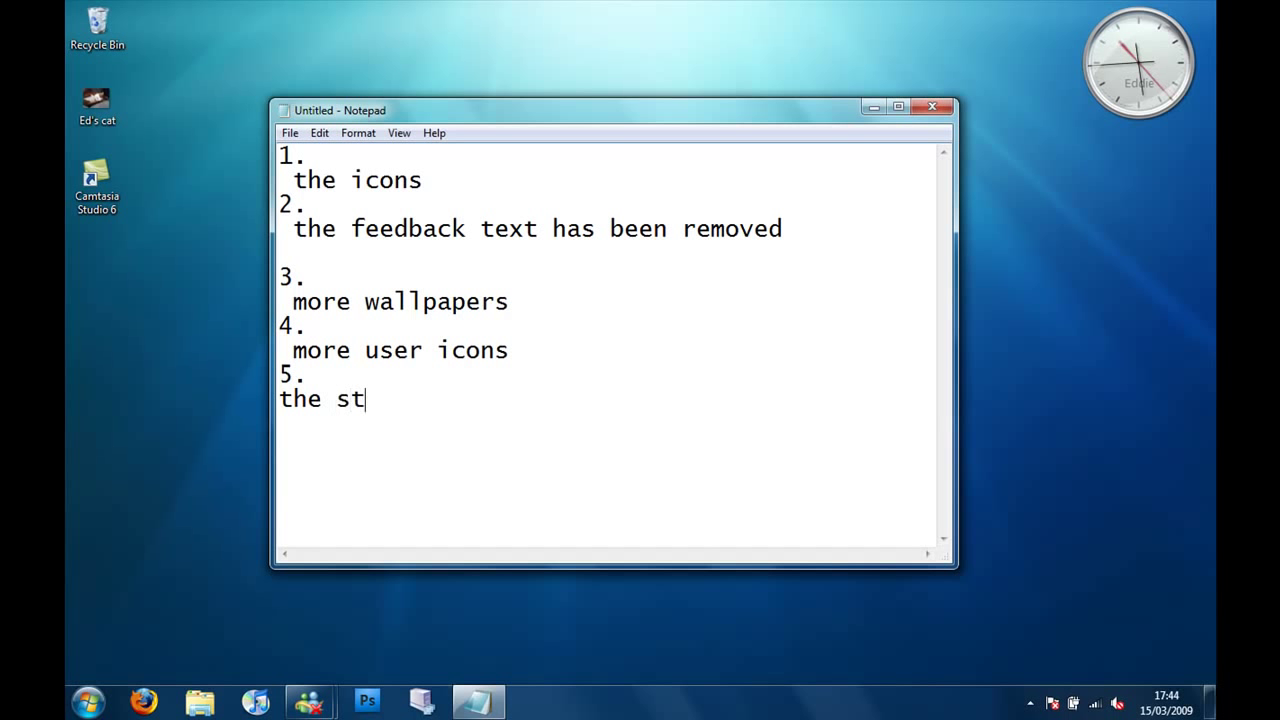
pyautogui.write('art buto')
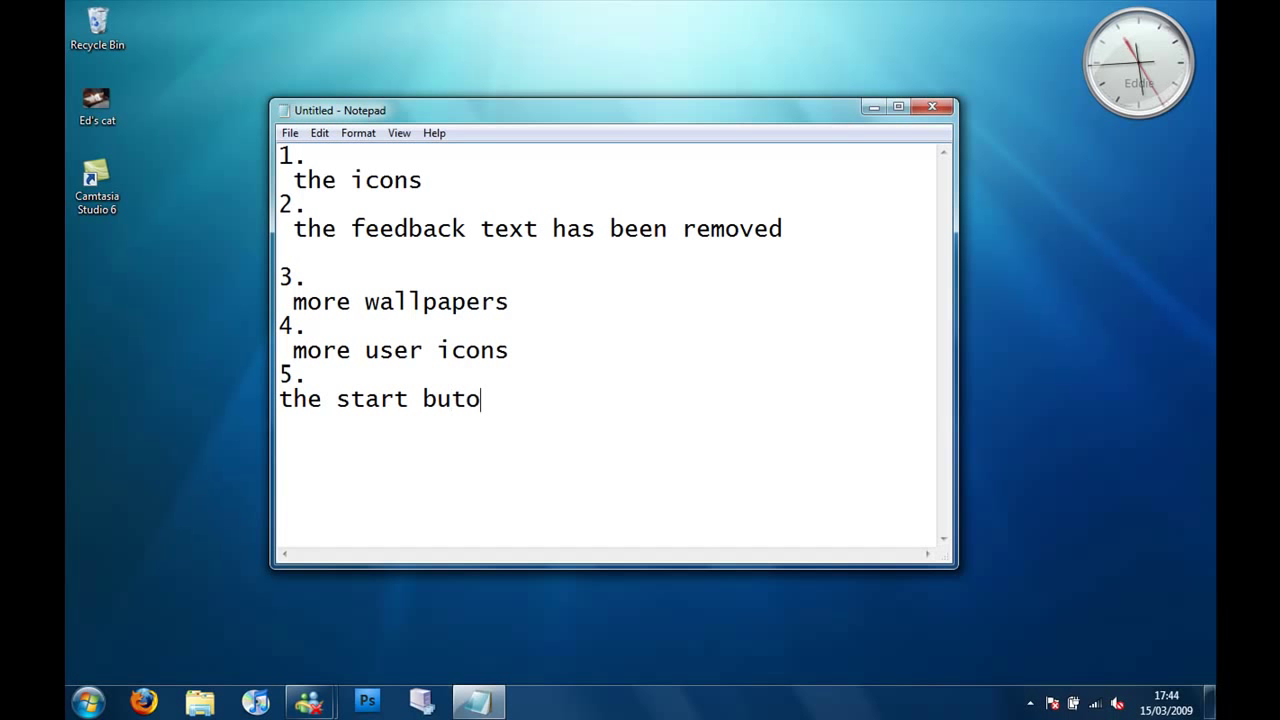
pyautogui.press('BackSpace')
pyautogui.write('ton ha')
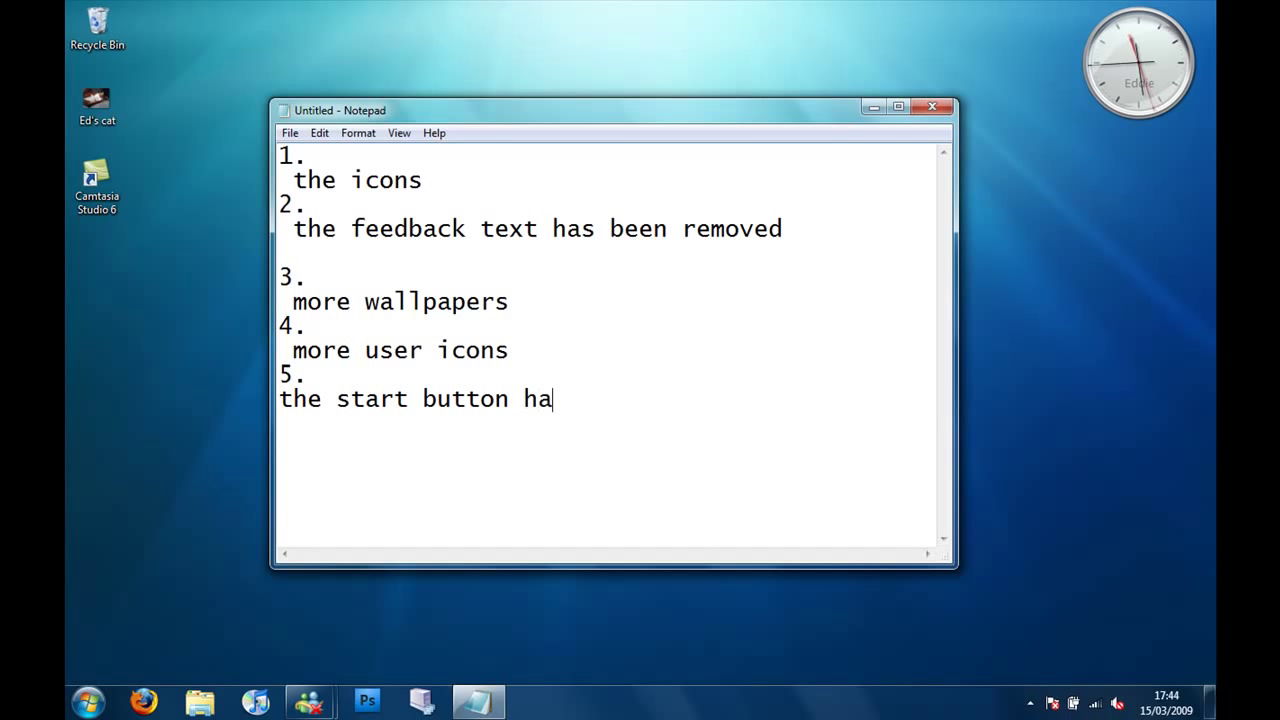
pyautogui.write('s had ')
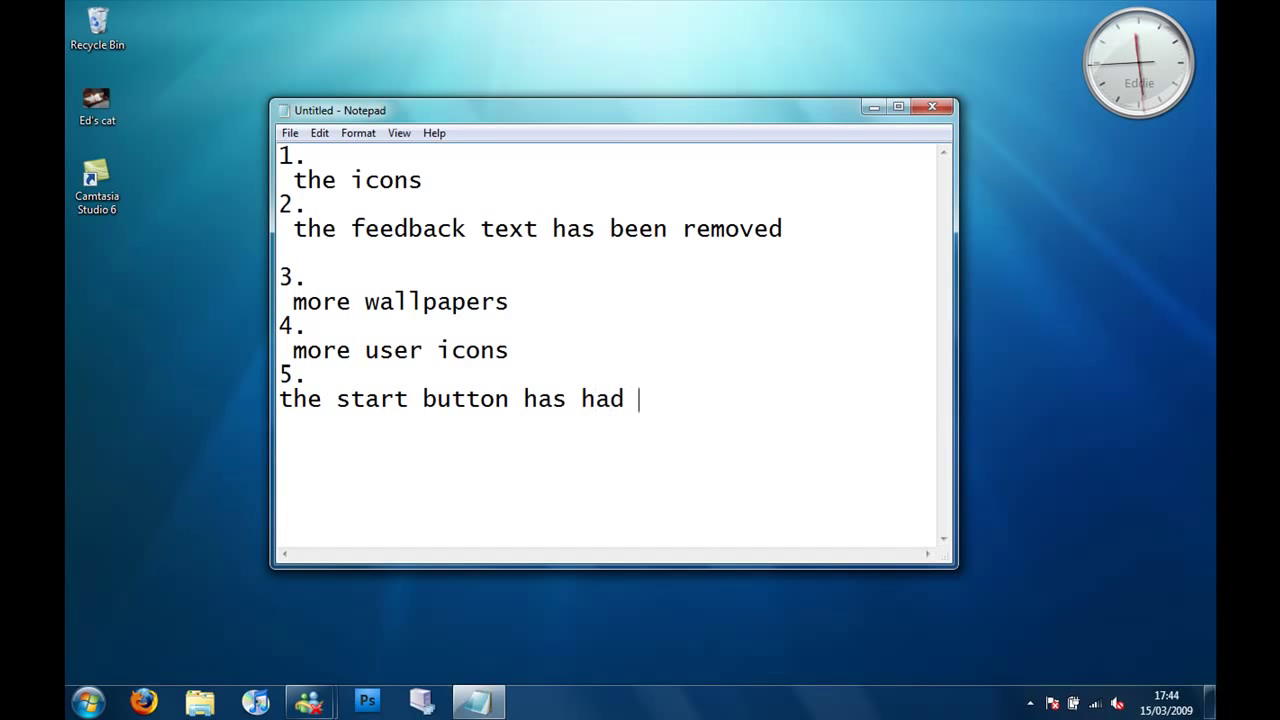
pyautogui.write('modifications to the ')
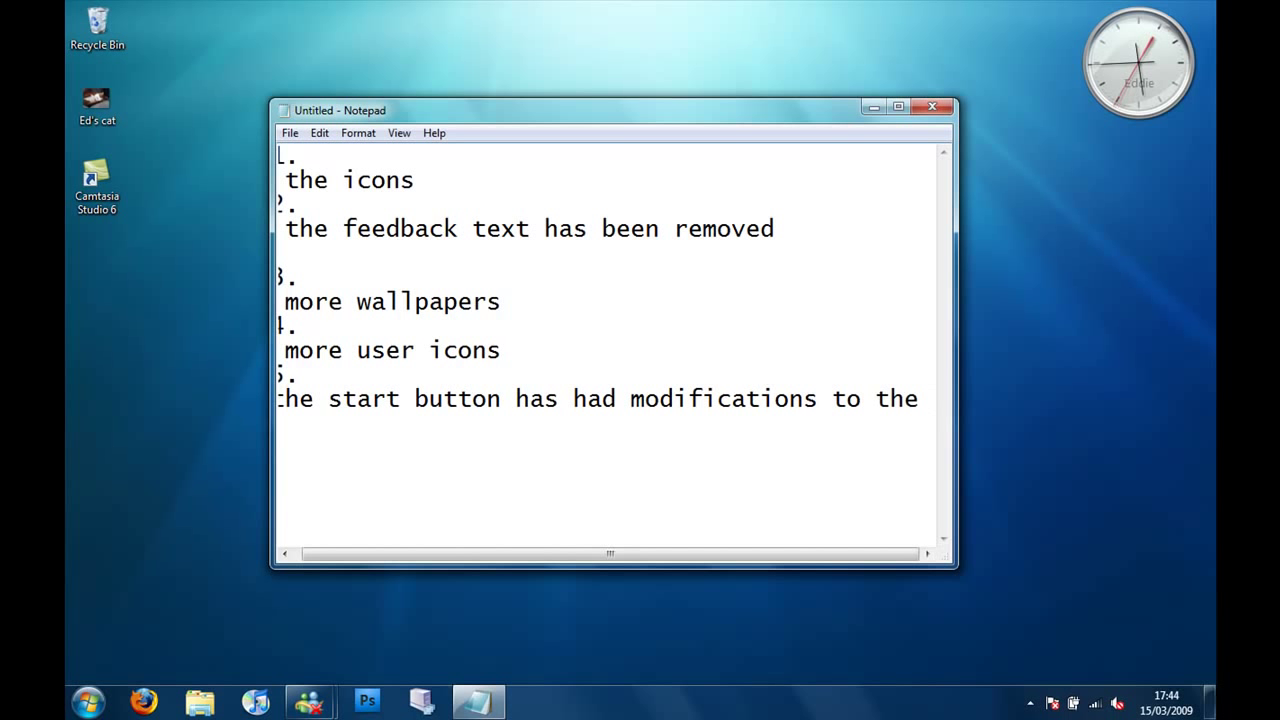
pyautogui.write('lighting')
# Finish the fifth entry with "when hovering over it" on a new line and start the entry number "6." below.
pyautogui.press('Return')
pyautogui.write('when ho')
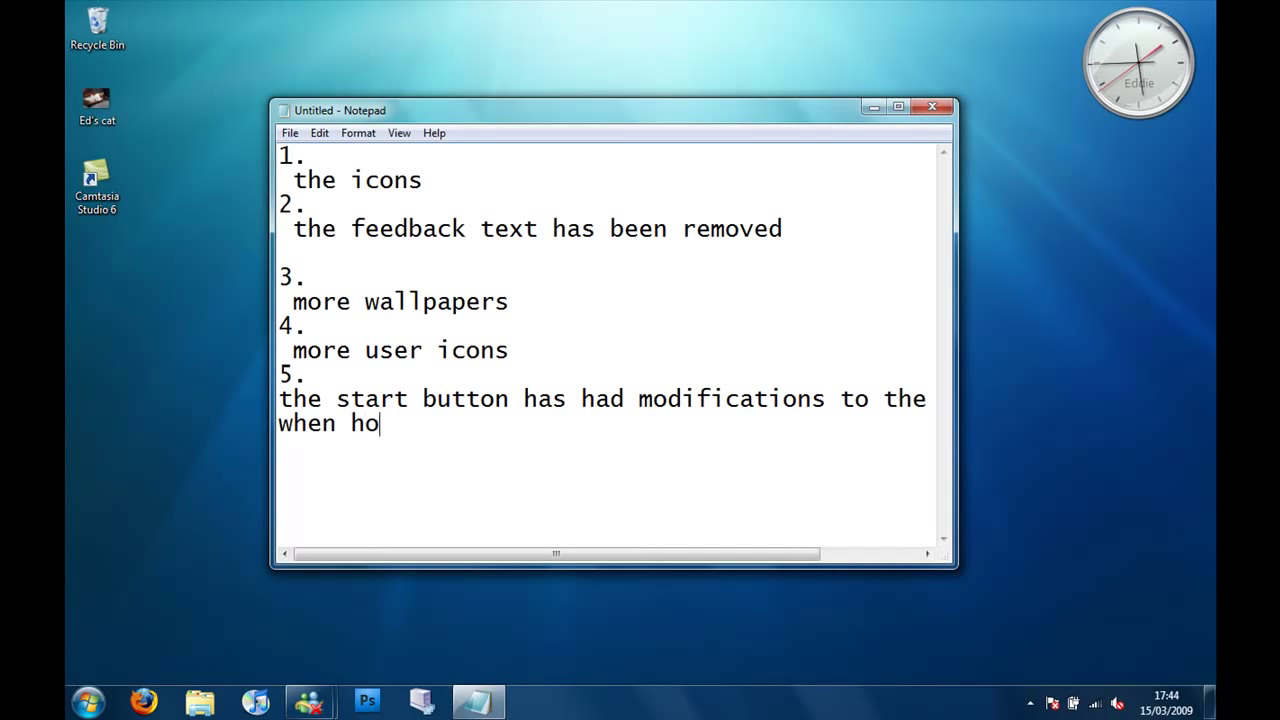
pyautogui.write('vering over ')
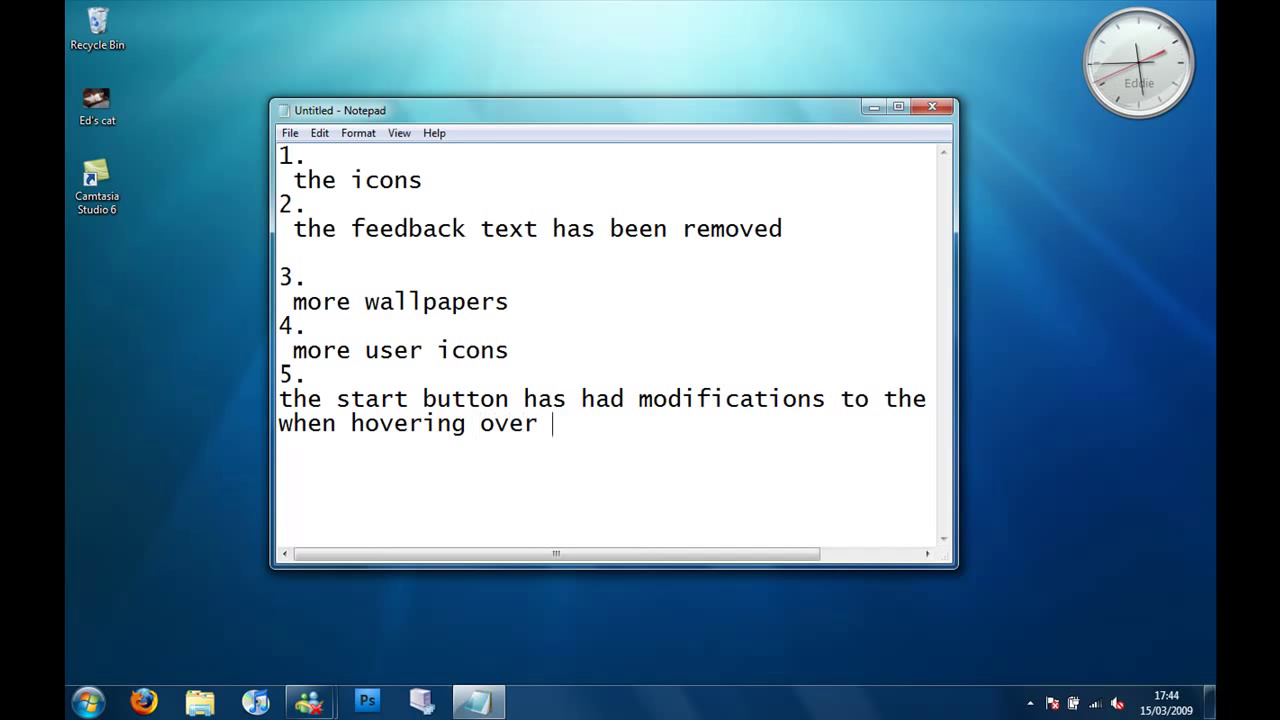
pyautogui.write('it')
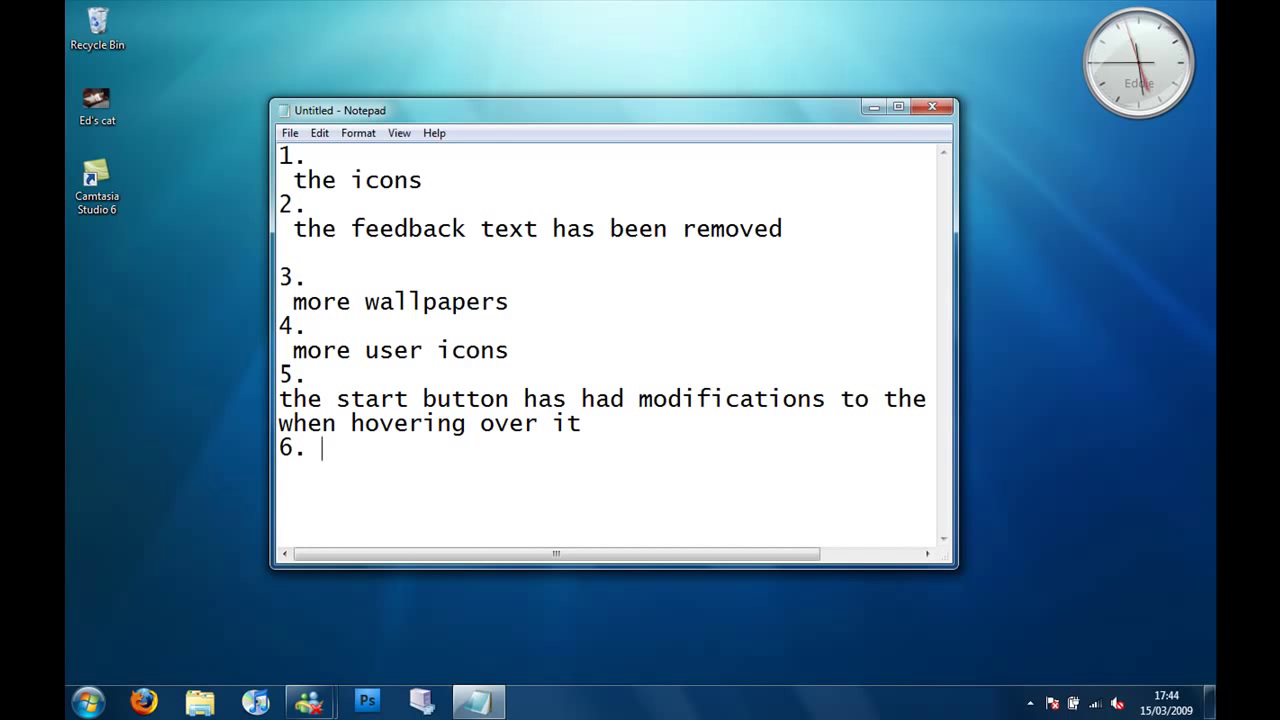
# Write "a new start up back ground (" on the line beneath the sixth entry number.
pyautogui.press('Return')
pyautogui.write('a new')
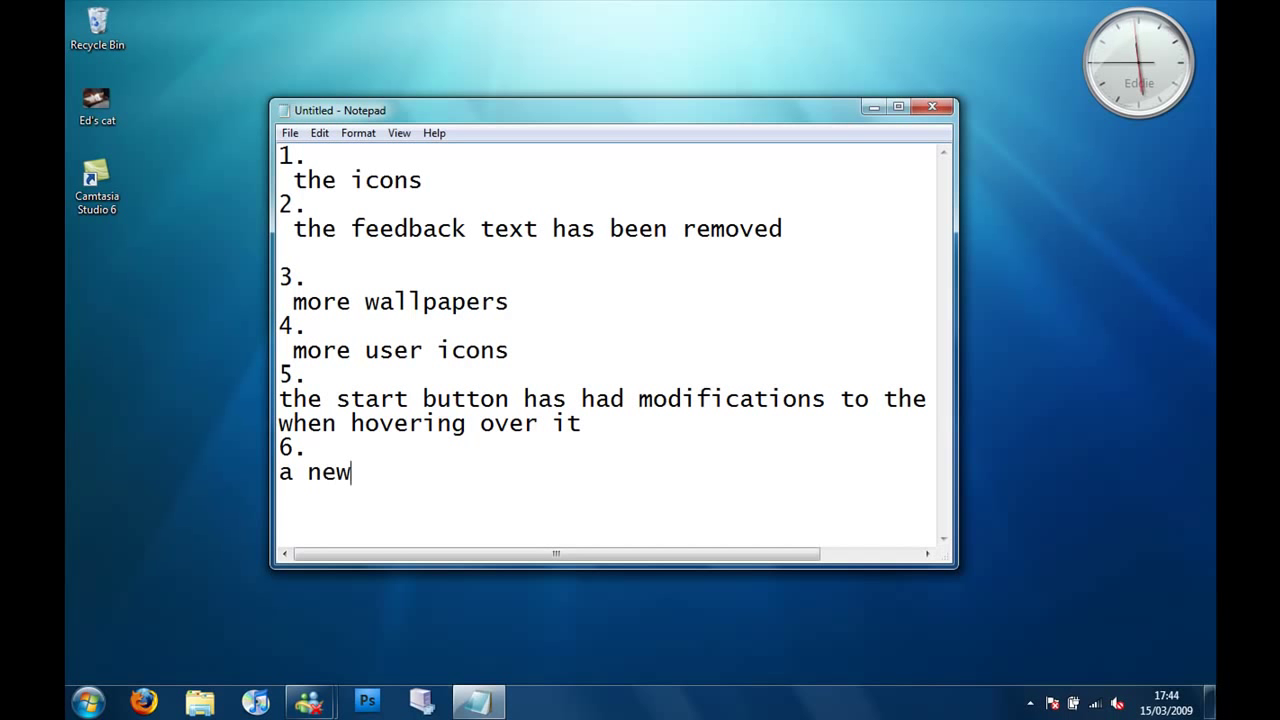
pyautogui.write(' start u')
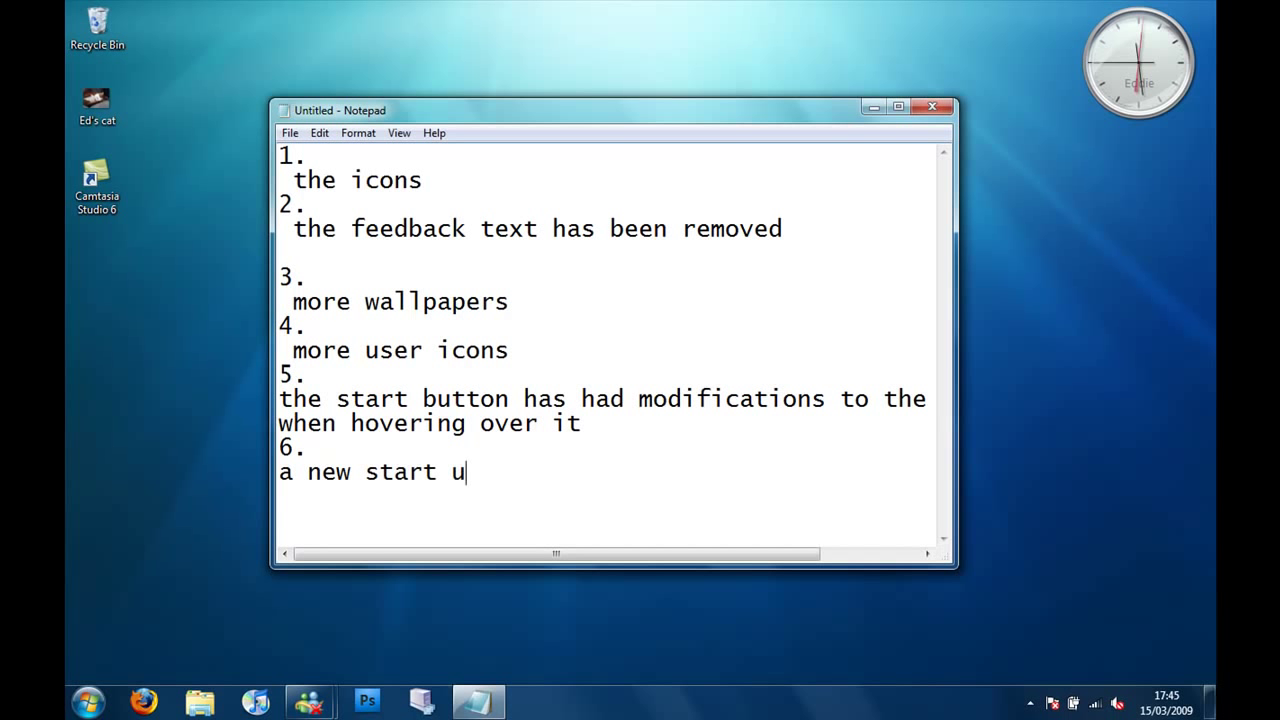
pyautogui.write('p back ')
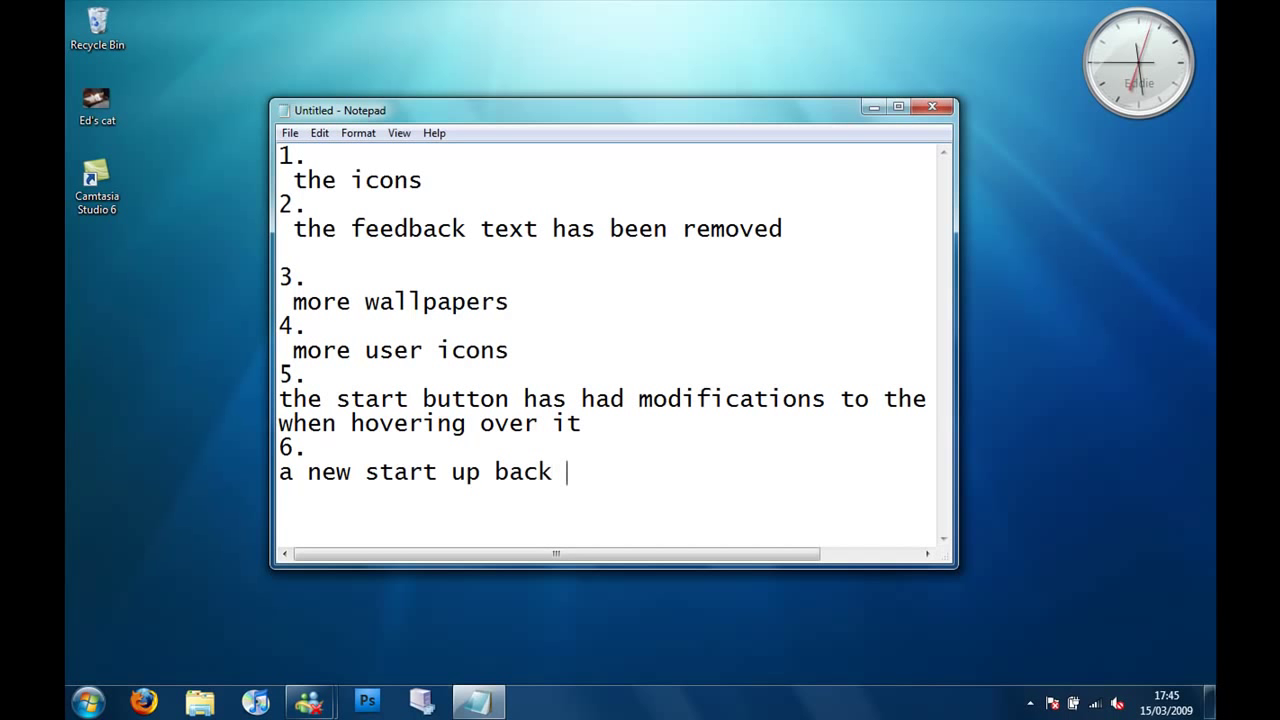
pyautogui.write('grounf')
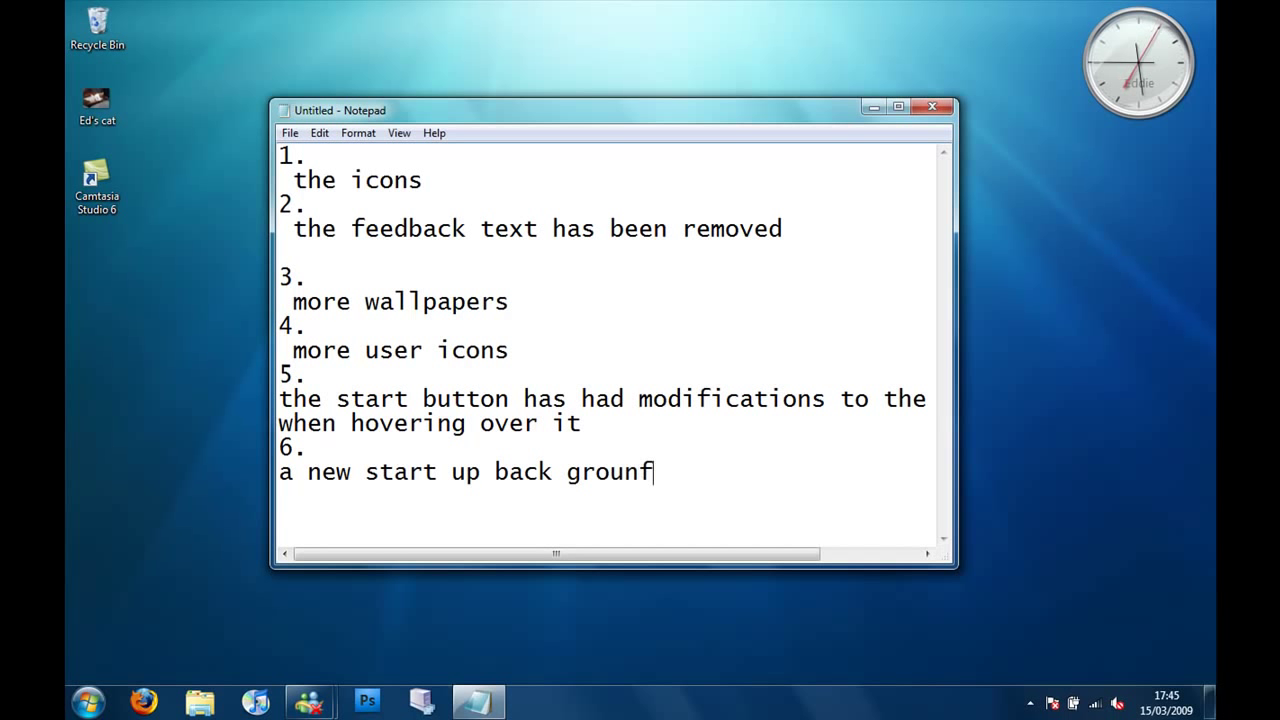
pyautogui.press('BackSpace')
pyautogui.write('d (')
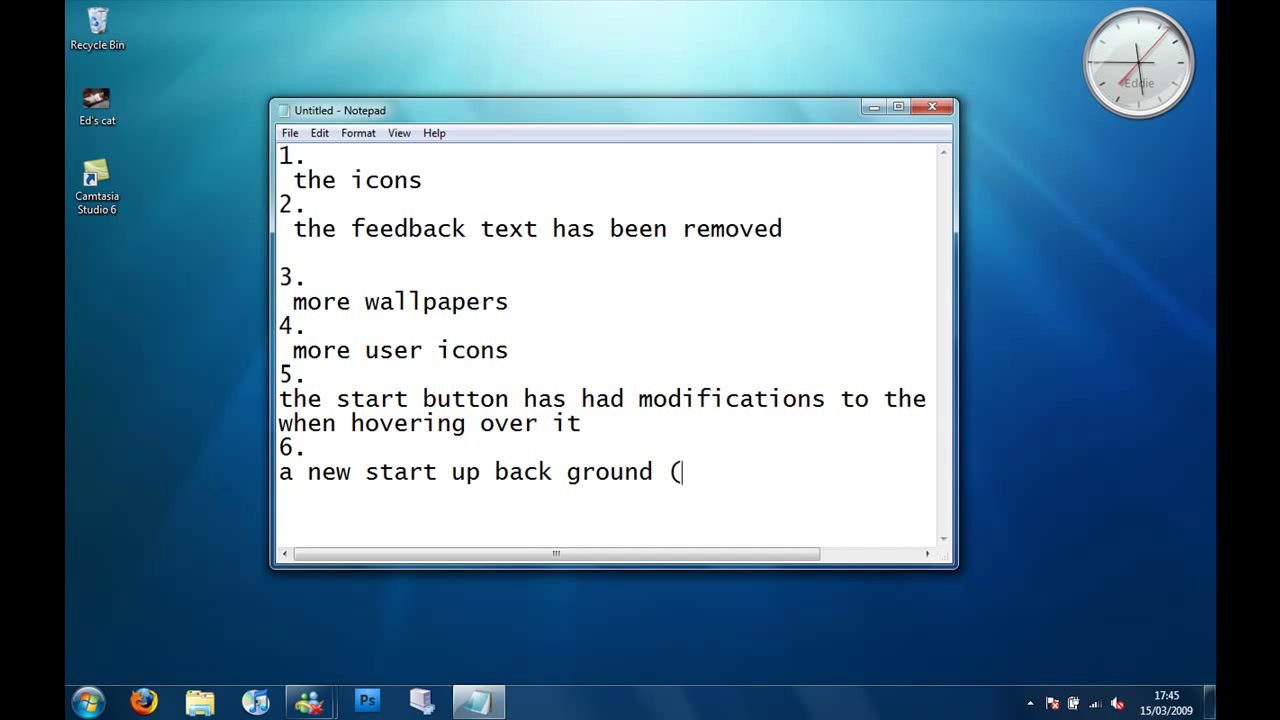
# Continue the sixth entry with "i will show a picture of it at" and put "the end of the video :D" on a new line.
pyautogui.write('i will show a pictue')
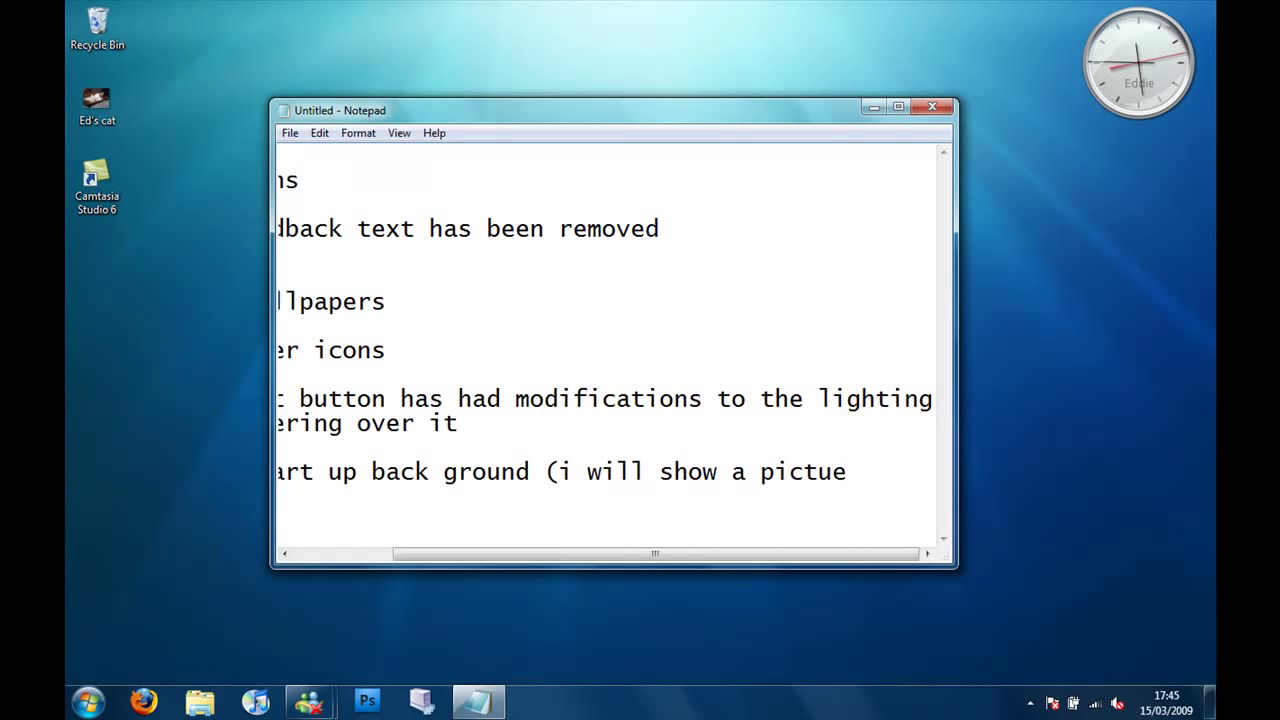
pyautogui.press('BackSpace')
pyautogui.write('re')
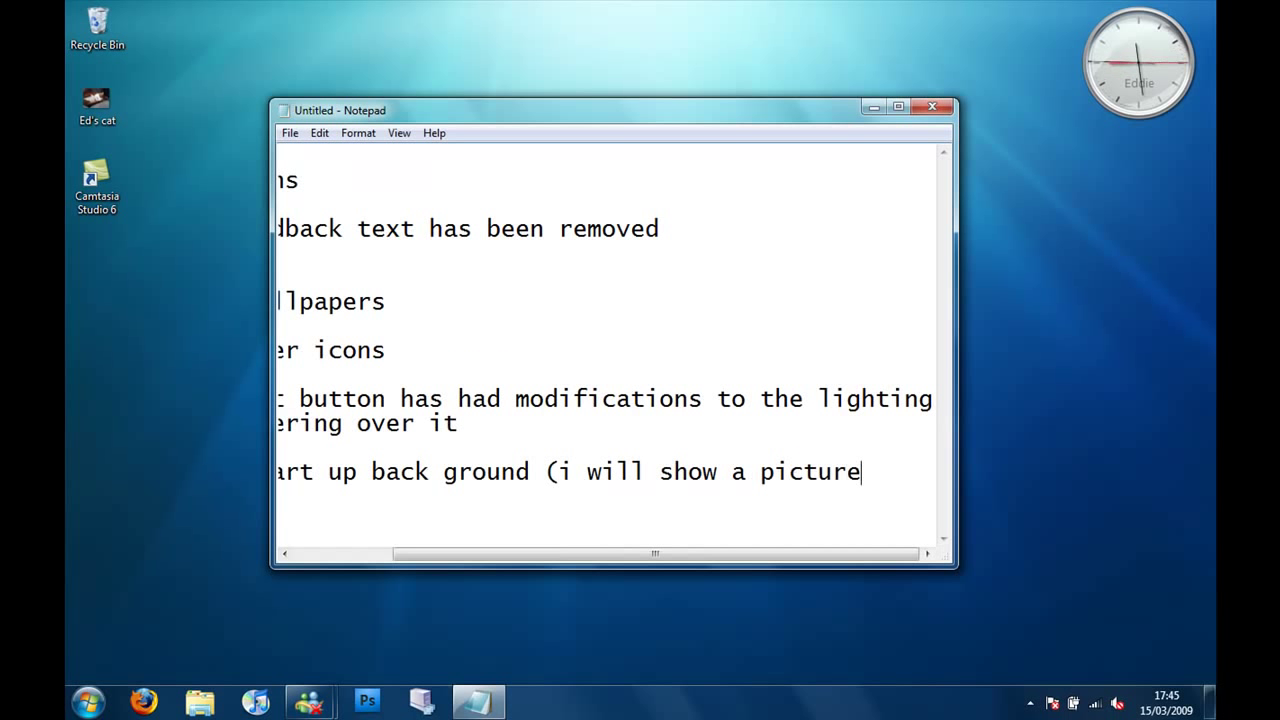
pyautogui.write(' of it at')
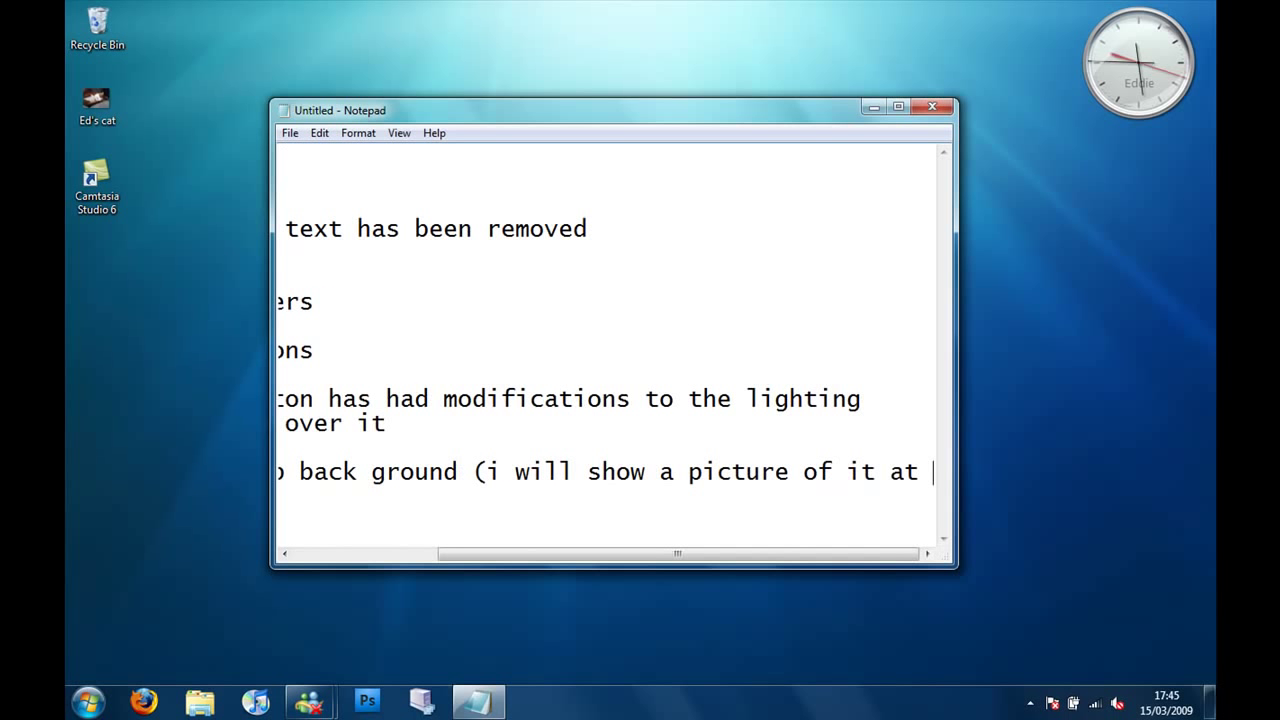
pyautogui.press('Return')
pyautogui.write('the ')
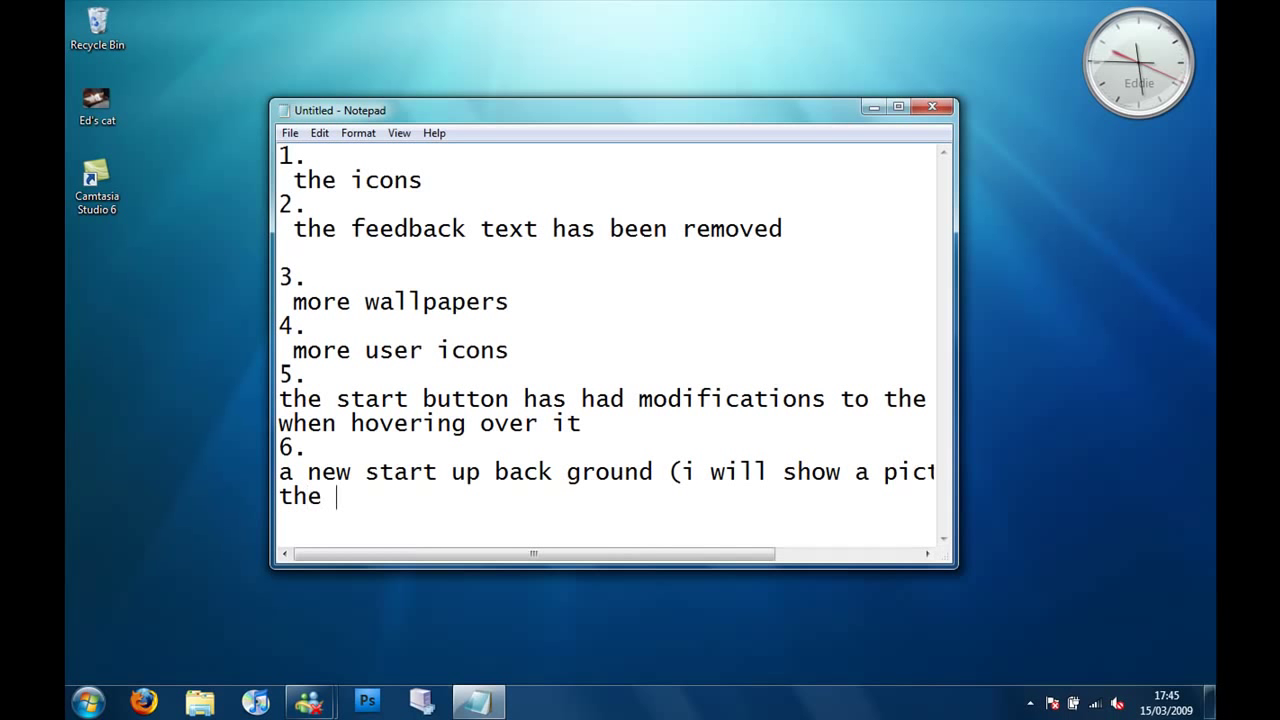
pyautogui.write('end of the ')
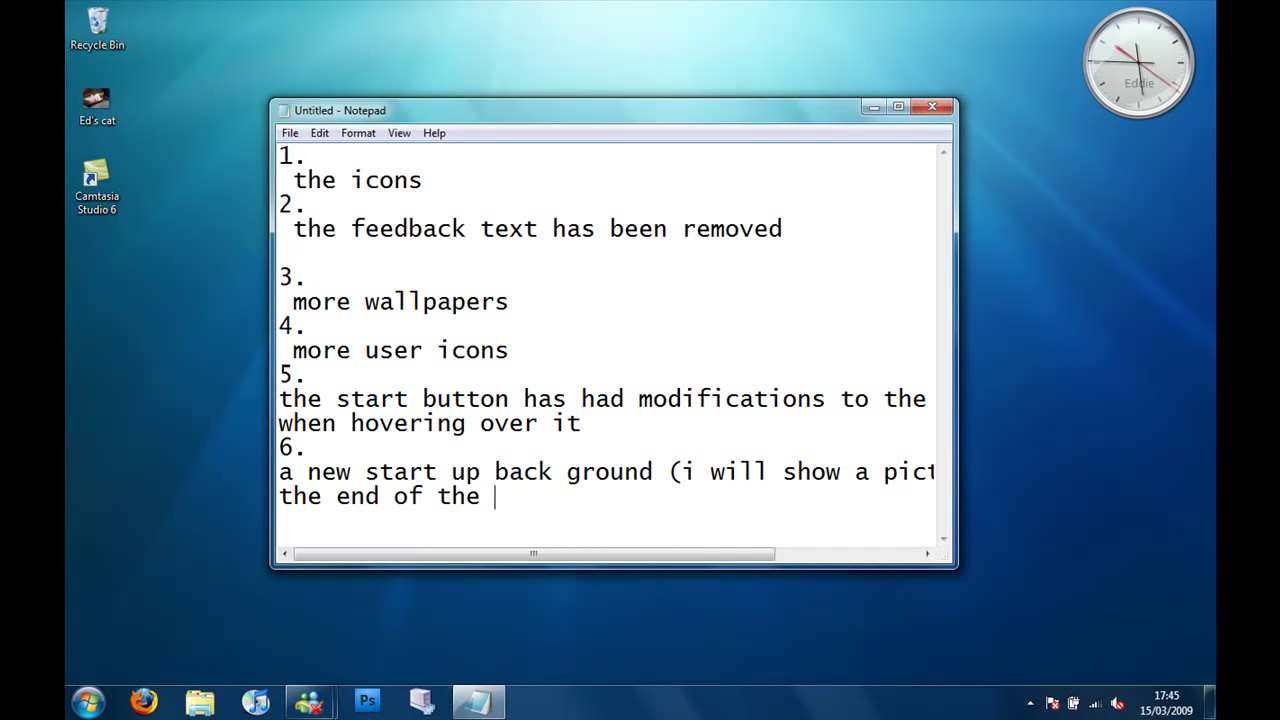
pyautogui.write('video :D')
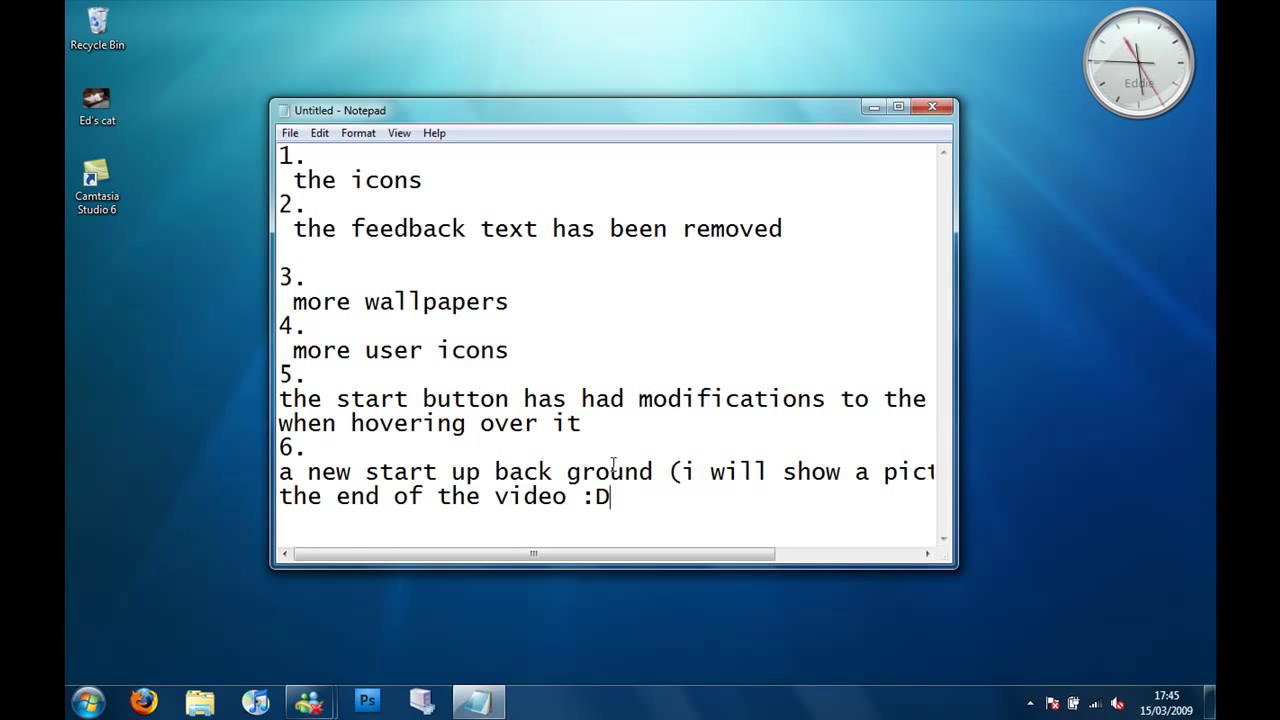
# Leave a blank line below the list and write "and that is about it".
pyautogui.press('Return')
pyautogui.press('Return')
pyautogui.write('and that')
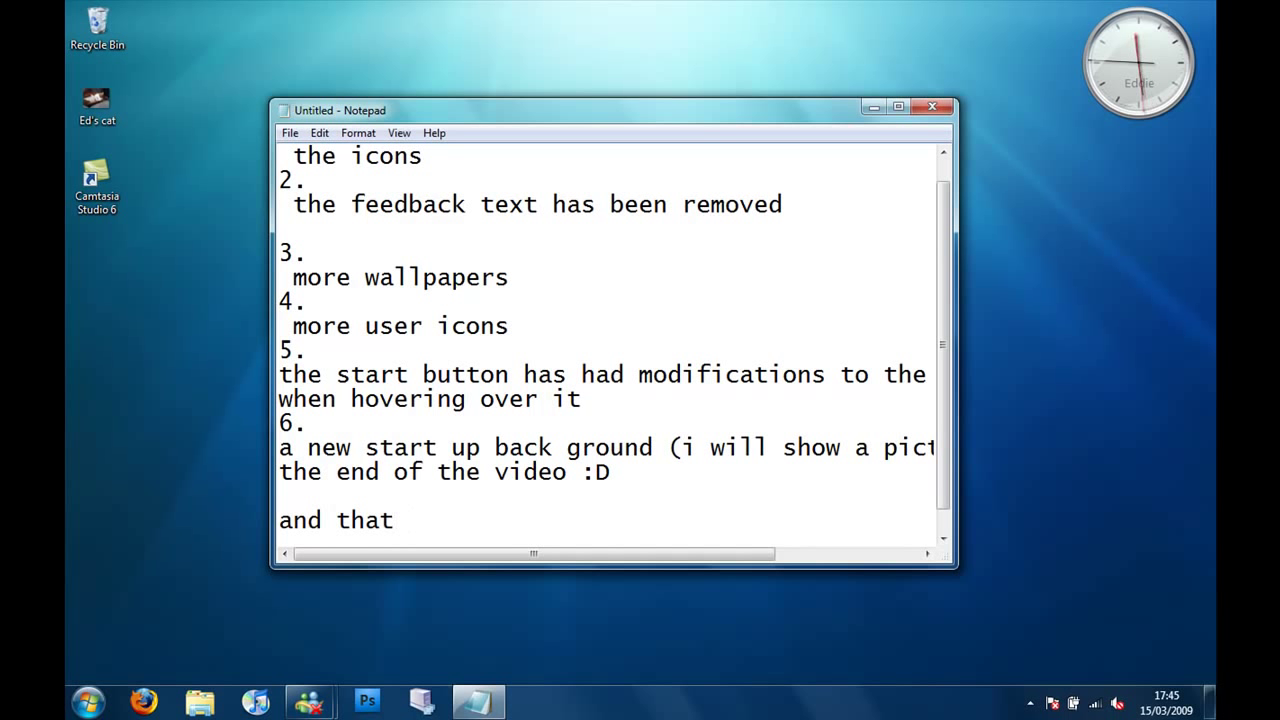
pyautogui.write(' is a bout it')
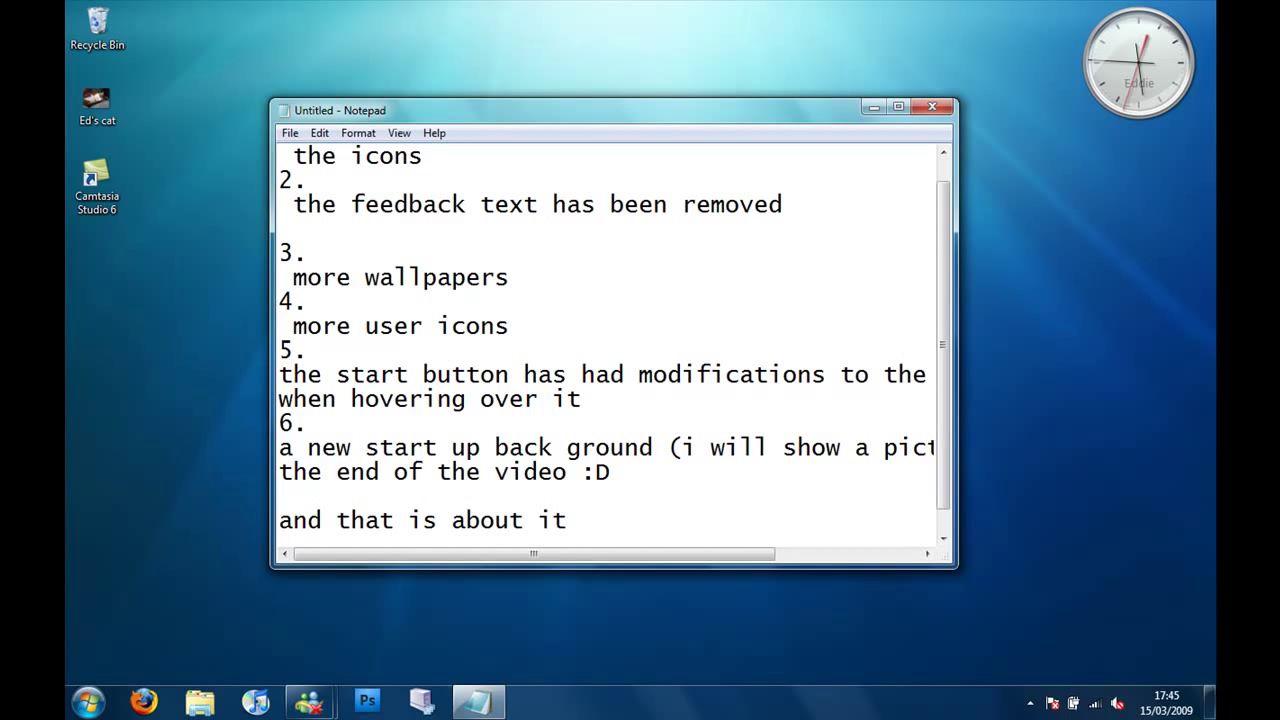
pyautogui.press('BackSpace')
# Leave another blank line and write "hope you have enjoyed this video and remember".
pyautogui.press('Return')
pyautogui.press('Return')
pyautogui.write('hope you ')
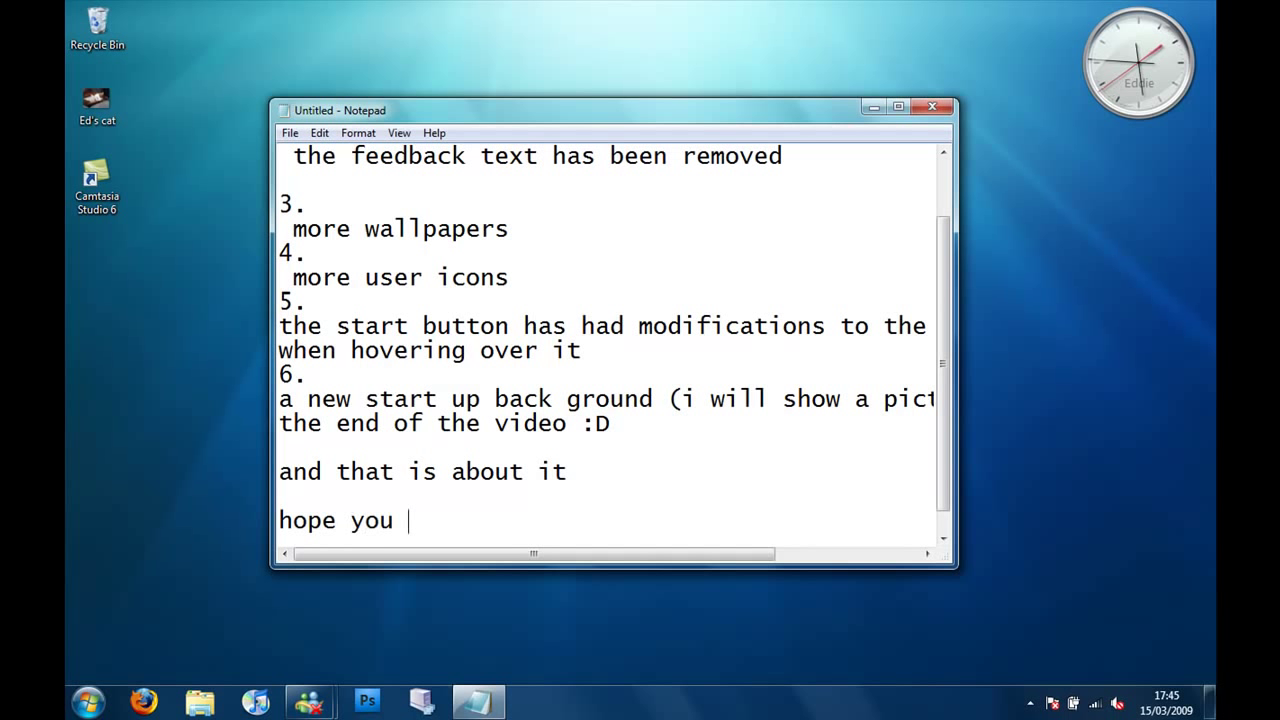
pyautogui.write('have enjoy')
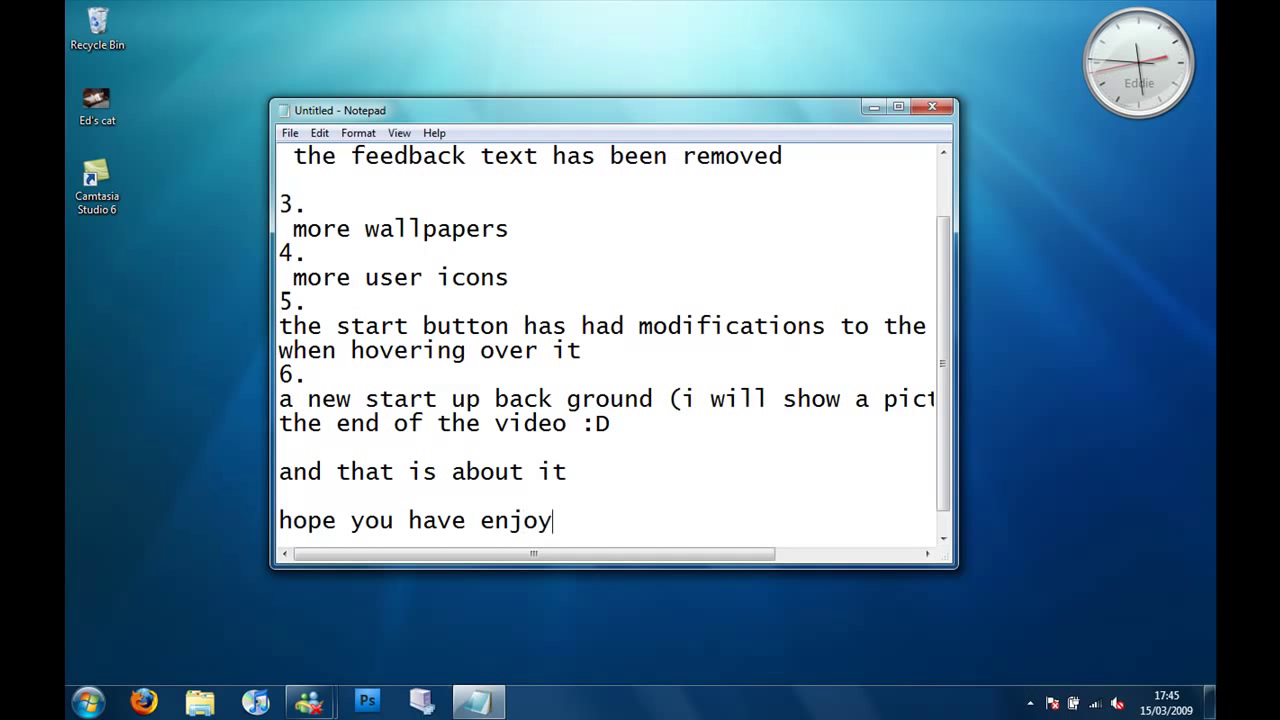
pyautogui.write('ed this ')
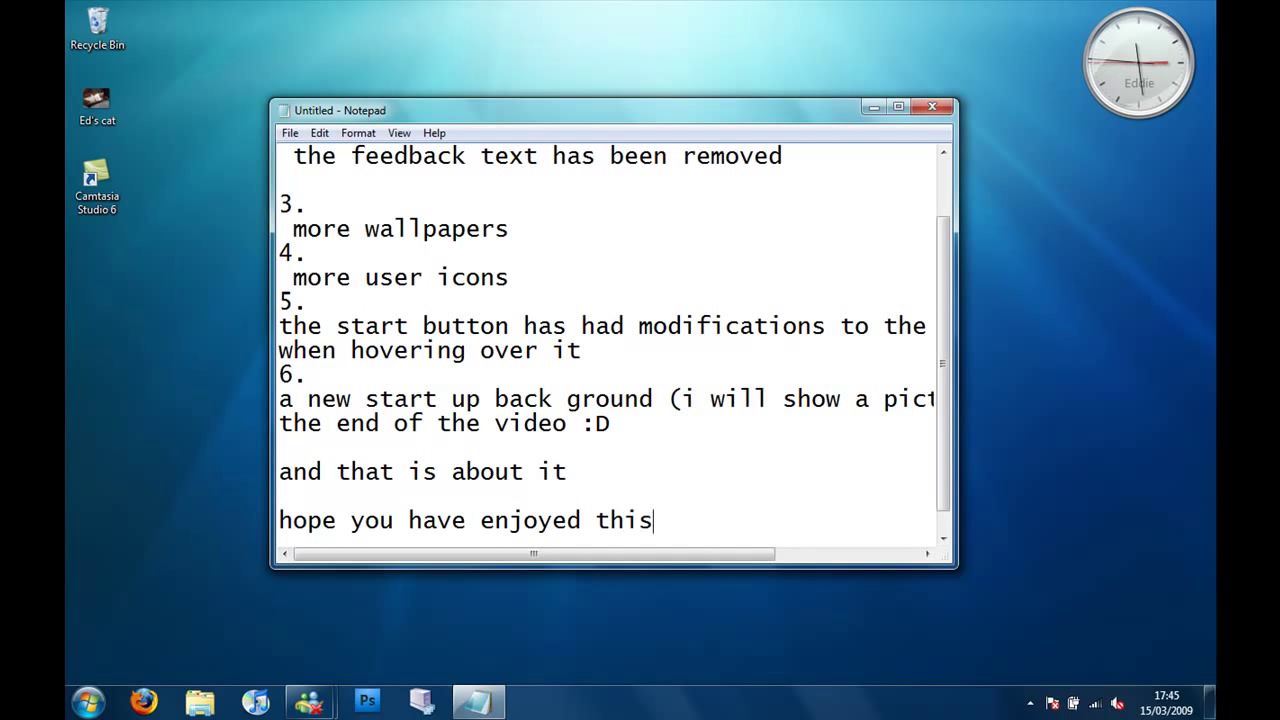
pyautogui.write('video ')
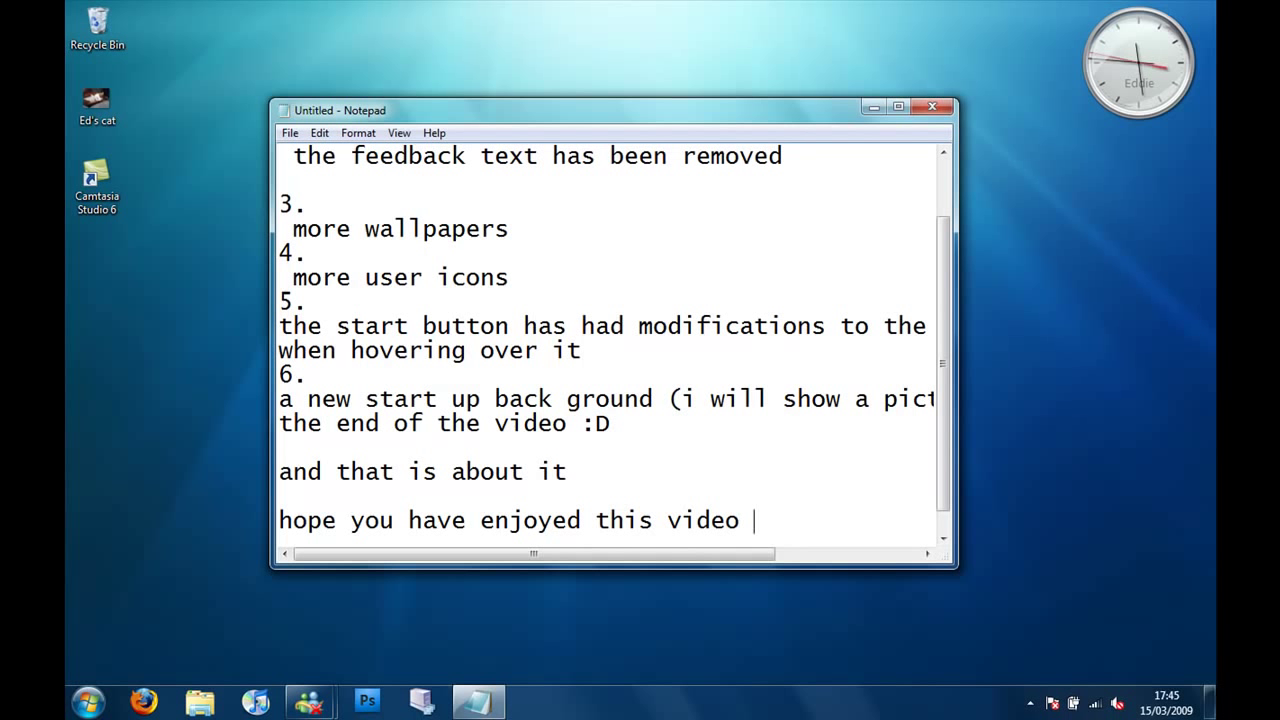
pyautogui.write('and remom')
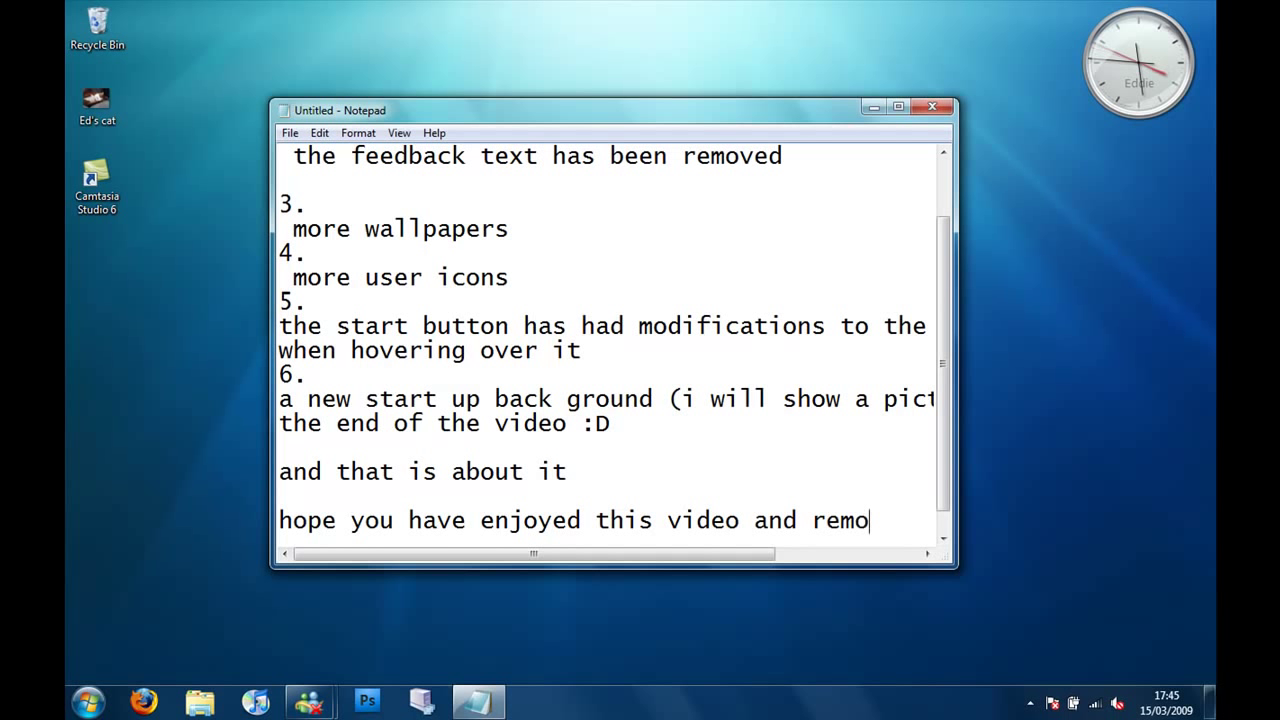
pyautogui.press('BackSpace')
pyautogui.press('BackSpace')
pyautogui.write('e')
pyautogui.write('mber')
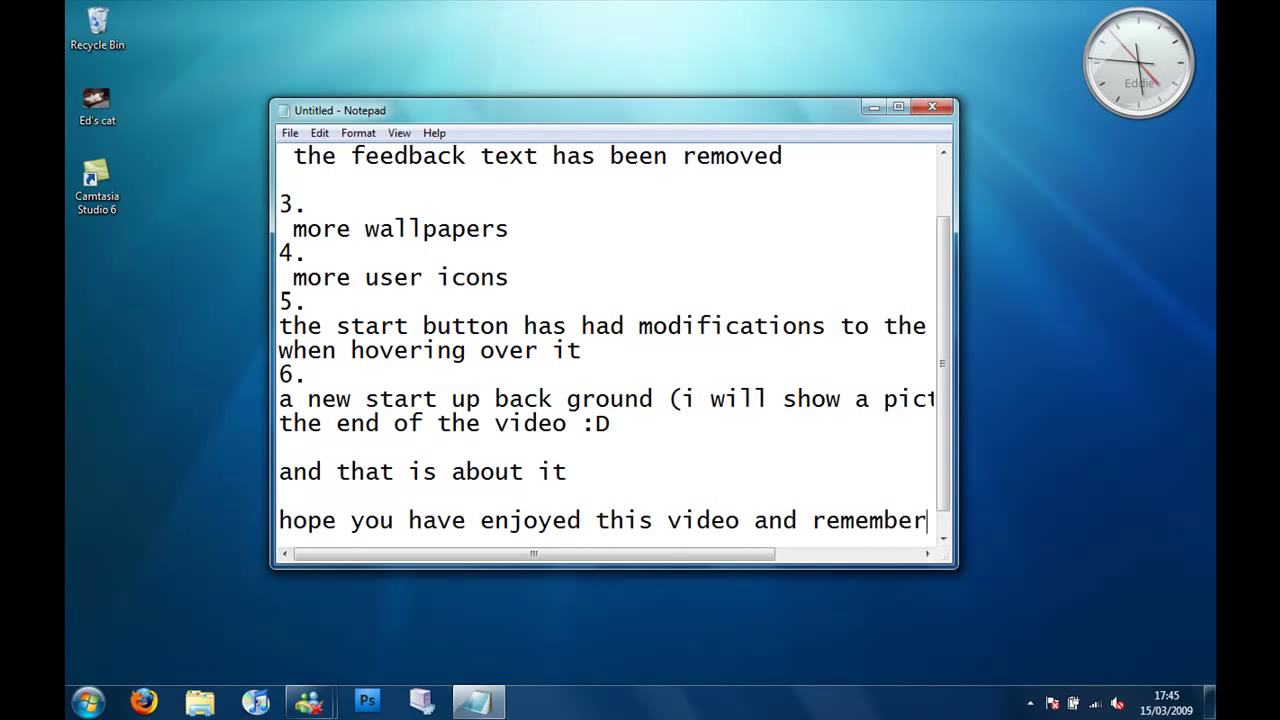
# Extend the closing sentence with "to rate, comment" and put "and subscribe" on a new line.
pyautogui.write(' to rate, commenr')
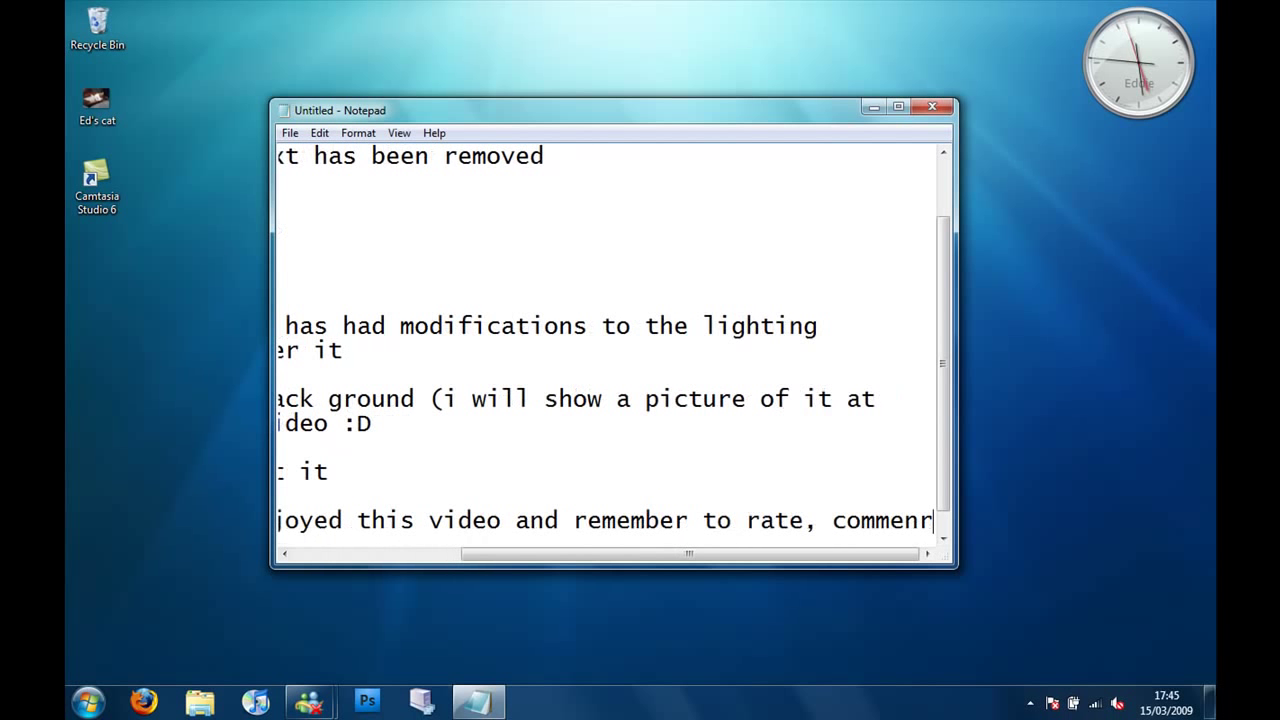
pyautogui.press('BackSpace')
pyautogui.write('t')
pyautogui.press('Return')
pyautogui.write('and ')
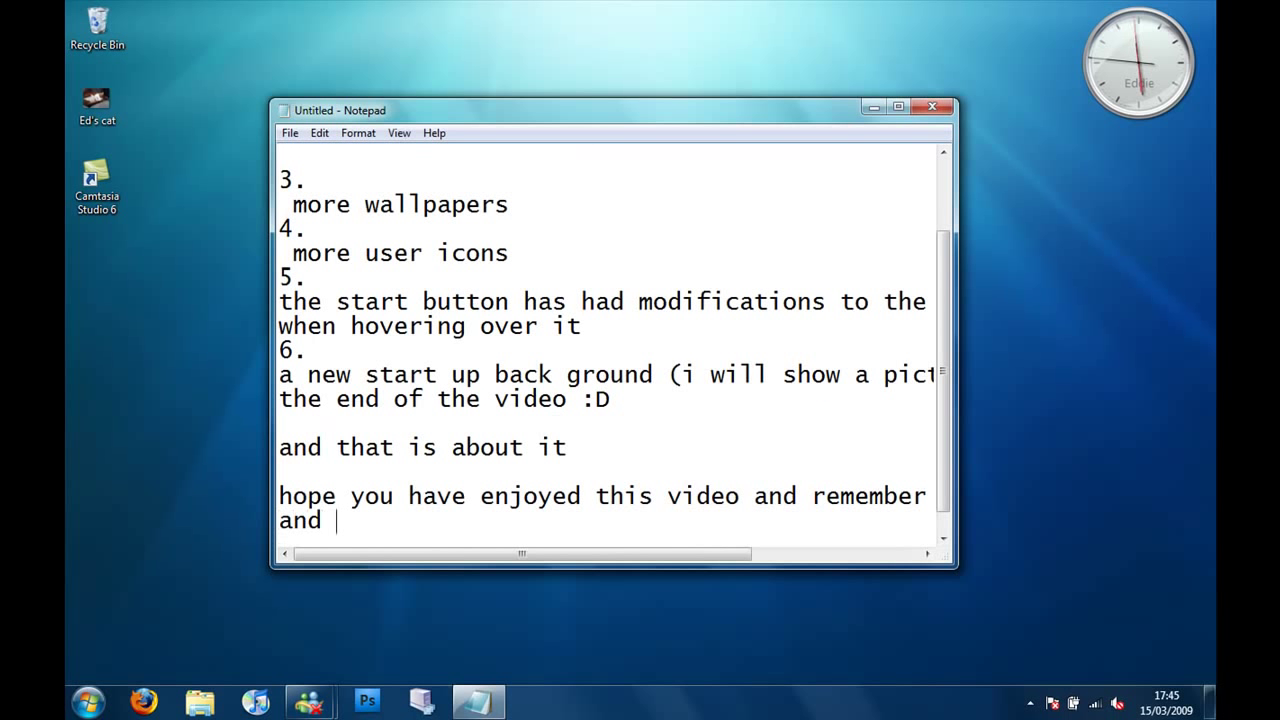
pyautogui.write('subscri')
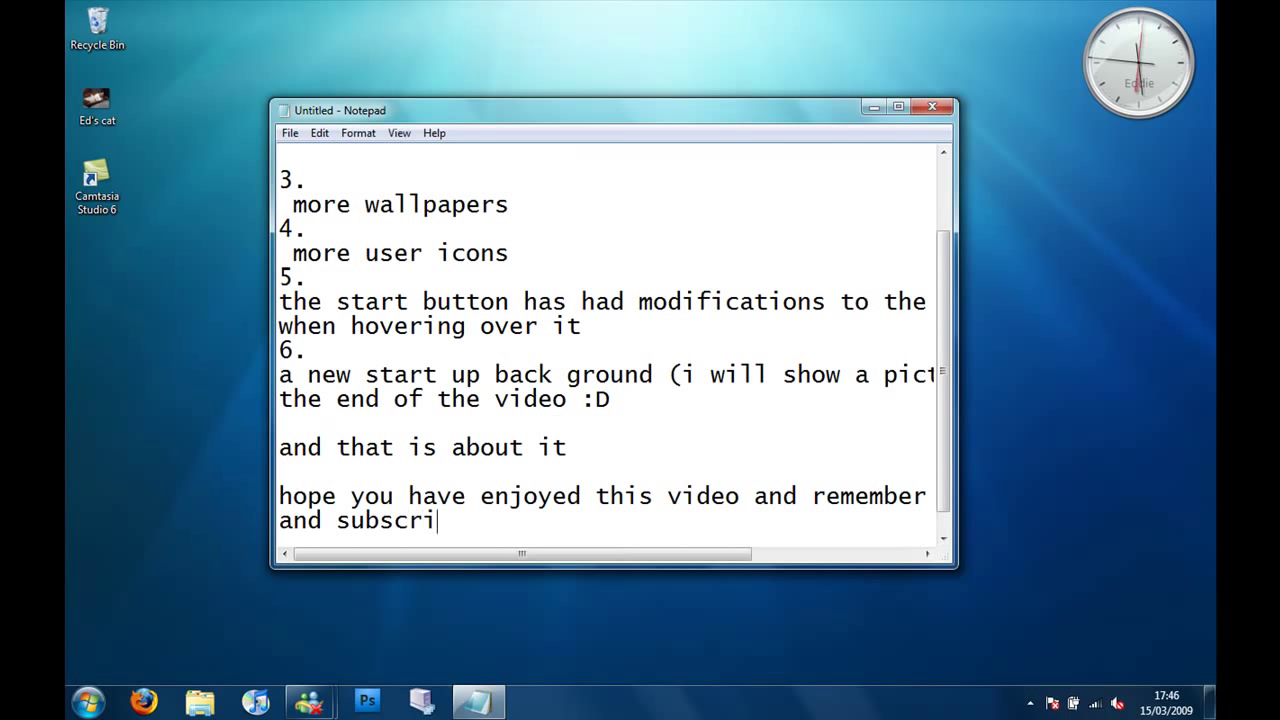
pyautogui.write('be')
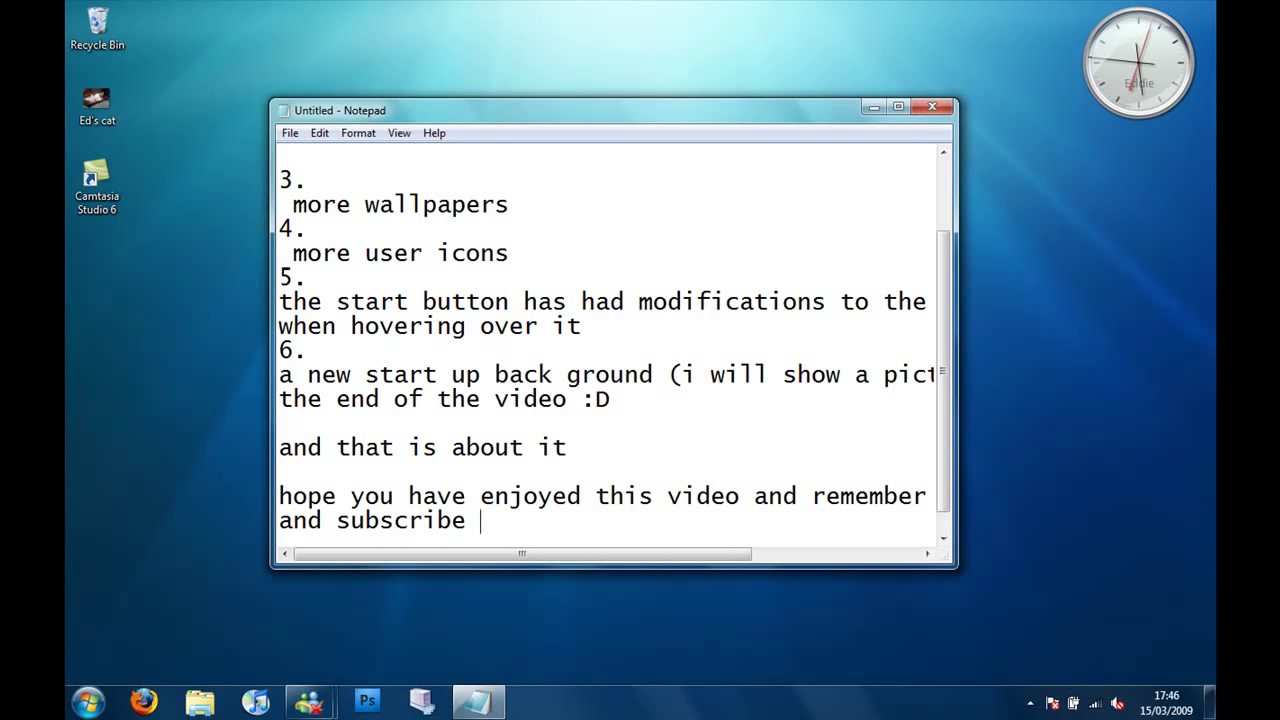